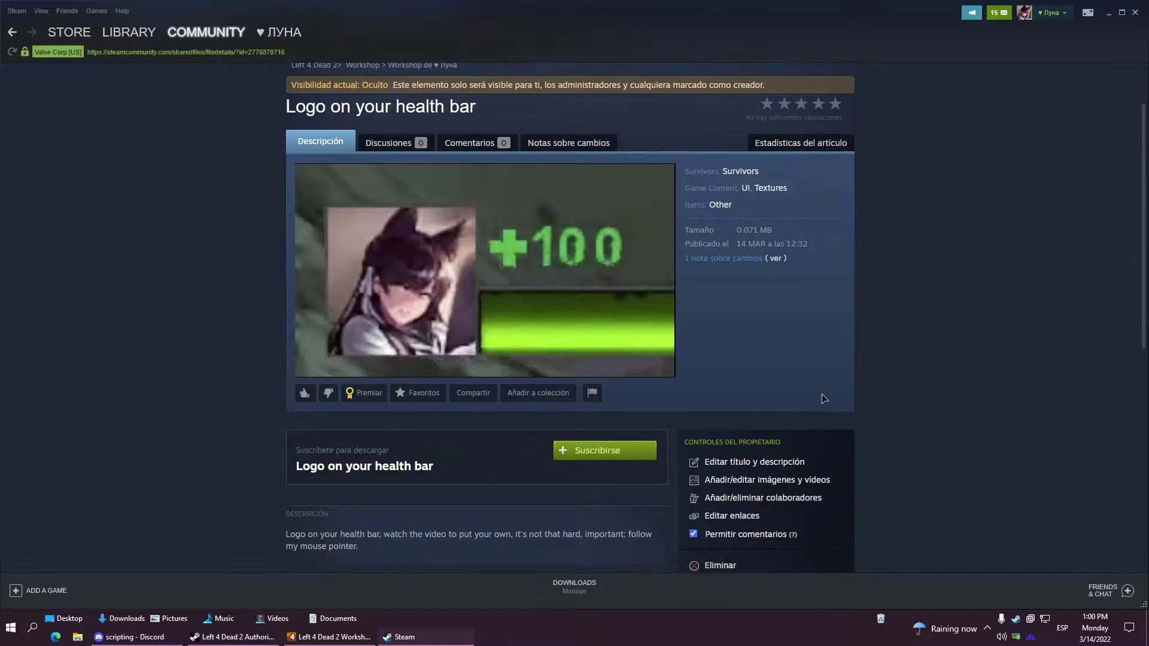
# Subscribe to the "Logo on your health bar" Workshop item and launch Left 4 Dead 2.
pyautogui.click(610, 454)
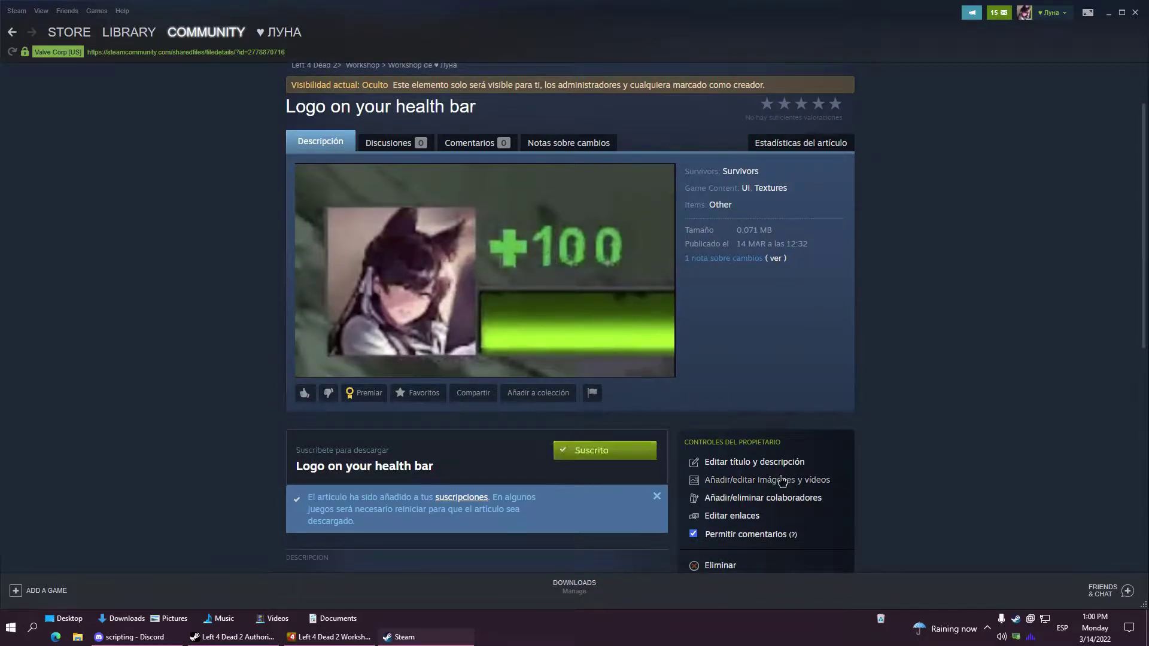
pyautogui.rightClick(1016, 621)
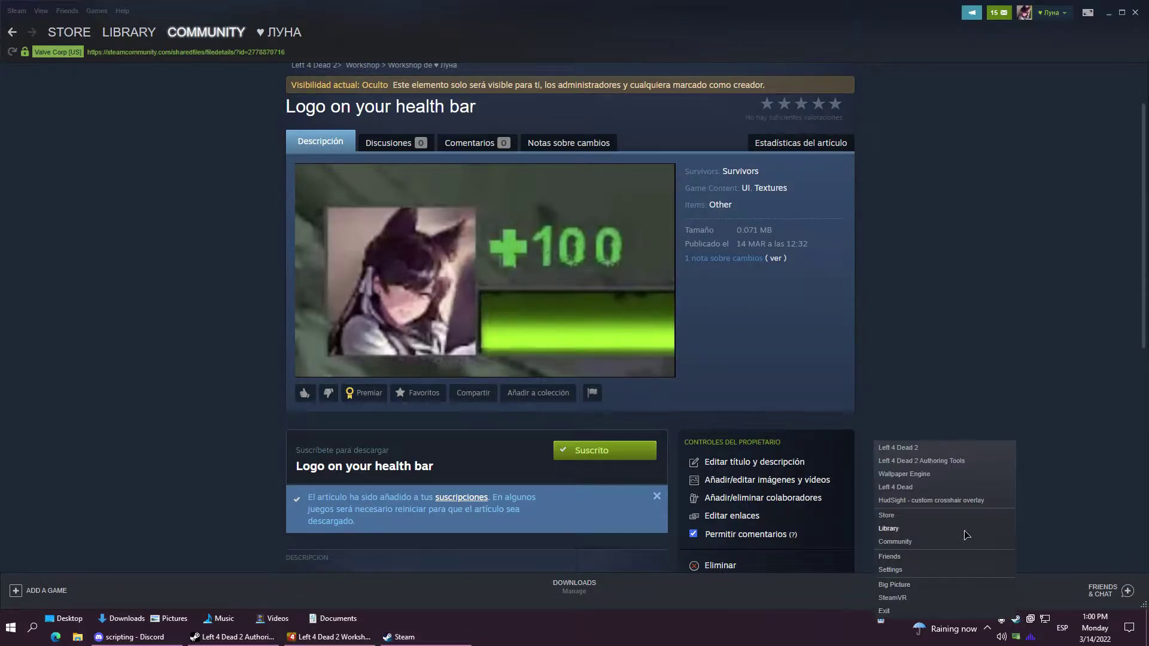
pyautogui.click(898, 449)
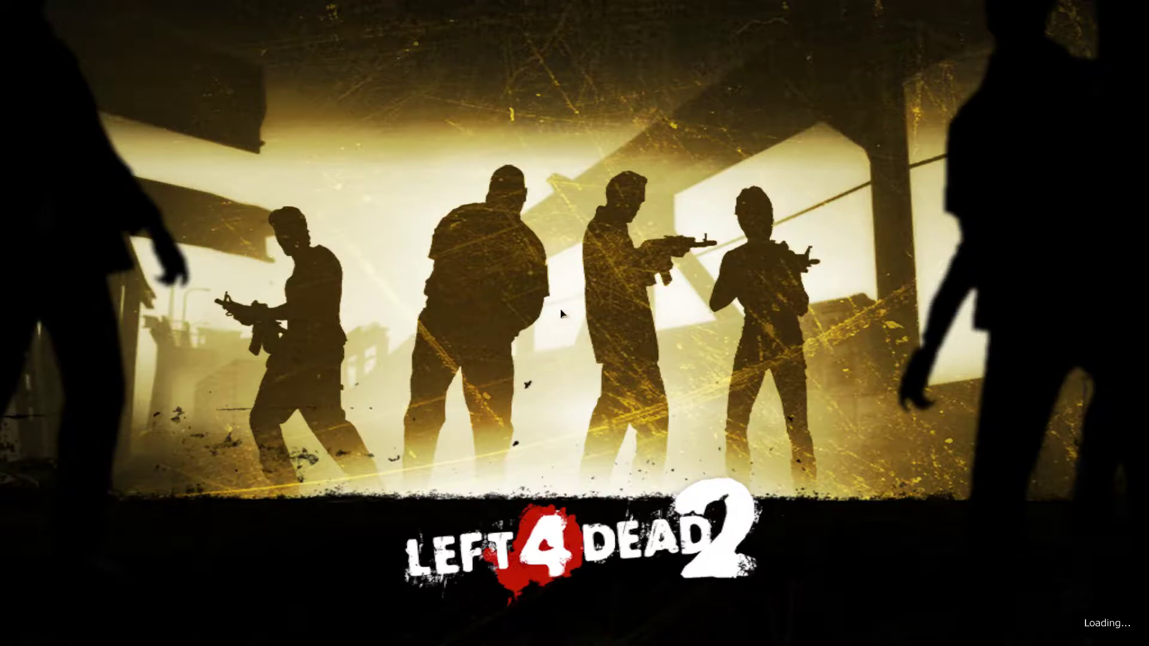
pyautogui.press('`')
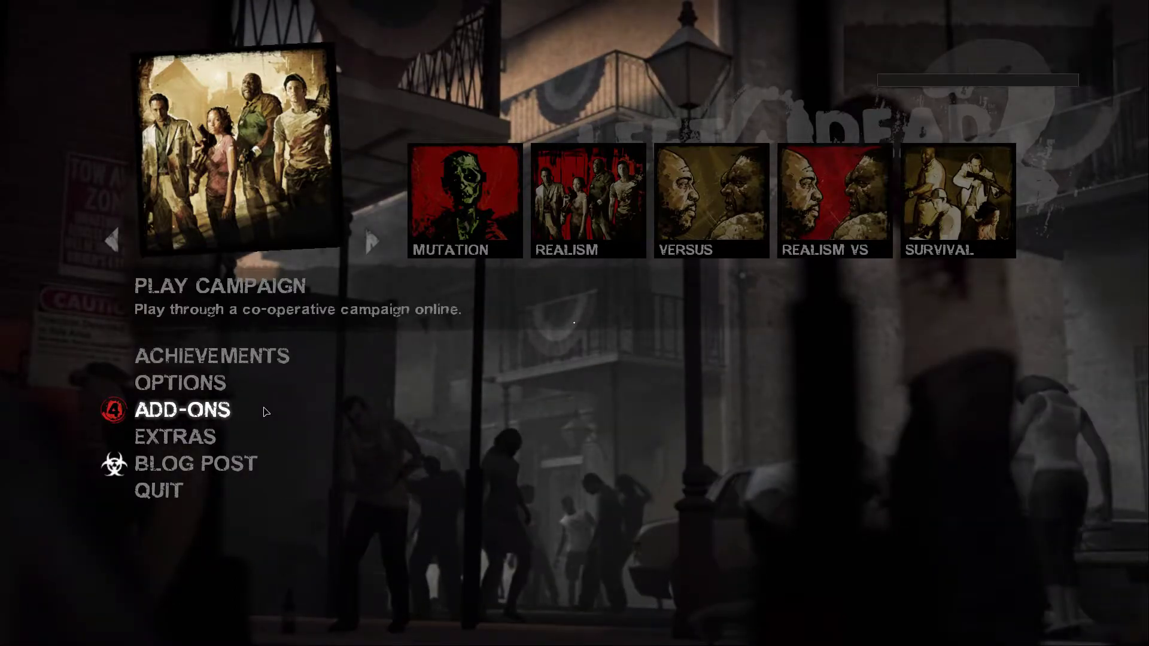
# Check the "Logo on your health bar" entry at the end of the game's add-ons list and quit the game.
pyautogui.click(236, 411)
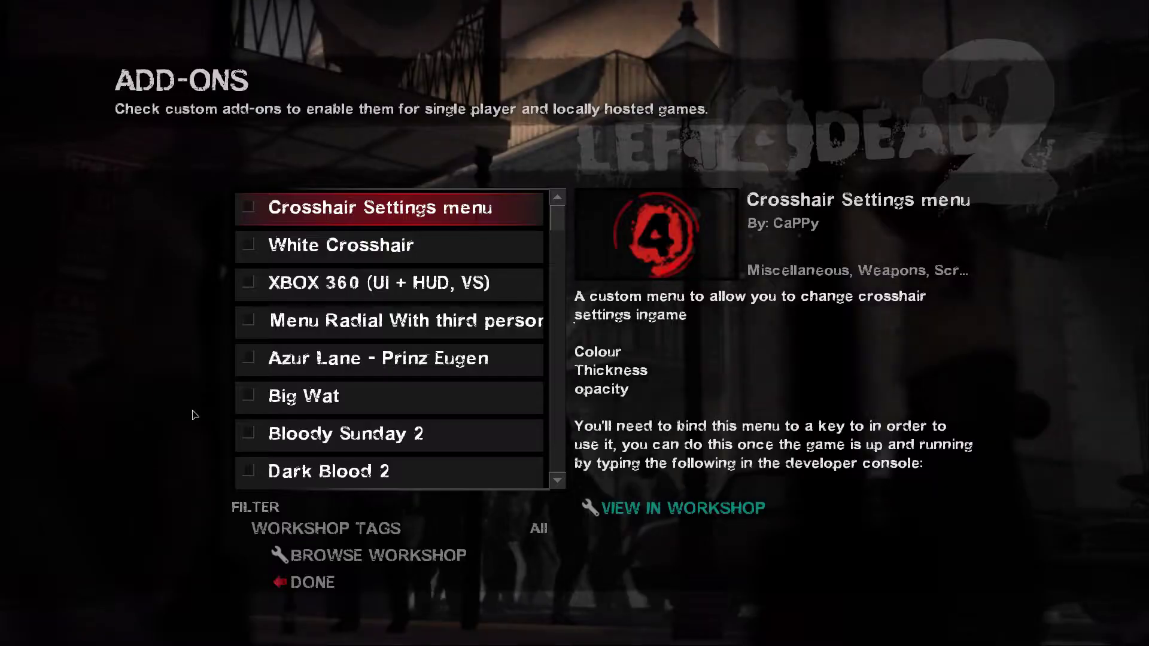
pyautogui.moveTo(556, 218); pyautogui.dragTo(562, 472)
pyautogui.moveTo(456, 477)
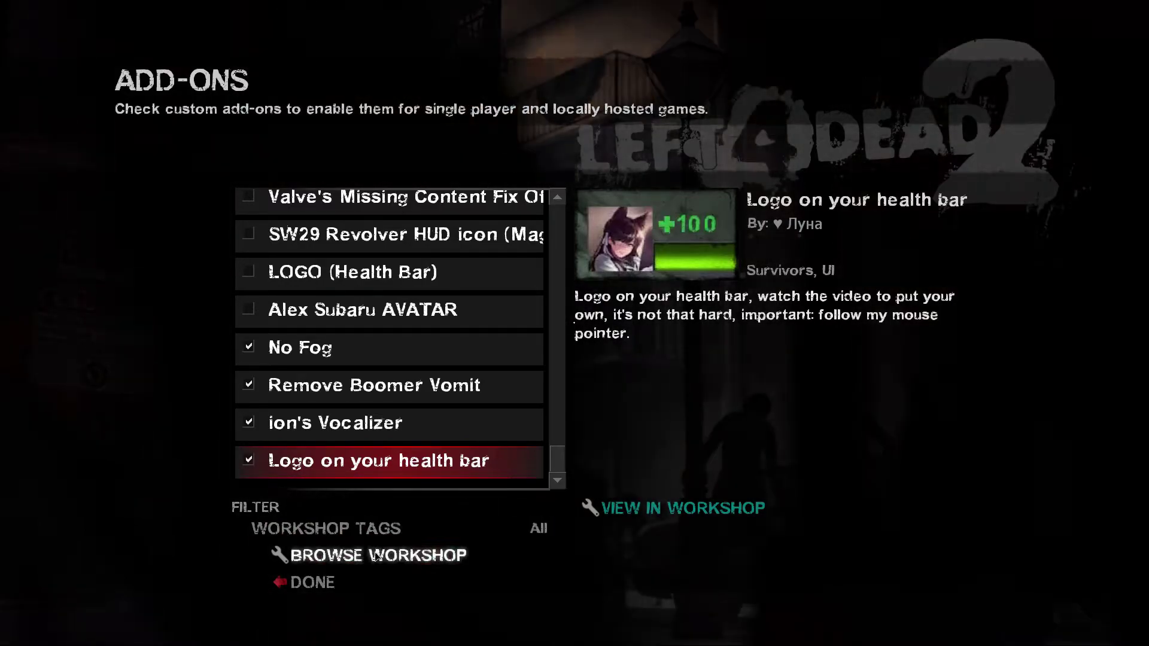
pyautogui.click(323, 586)
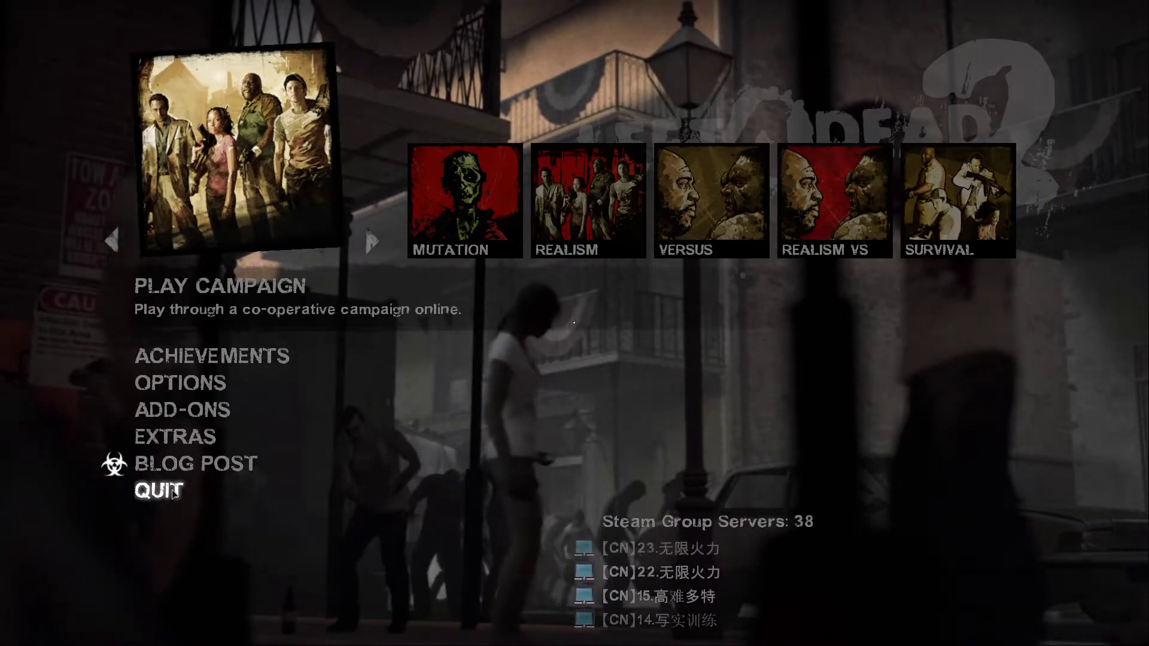
pyautogui.click(173, 491)
pyautogui.press('Escape')
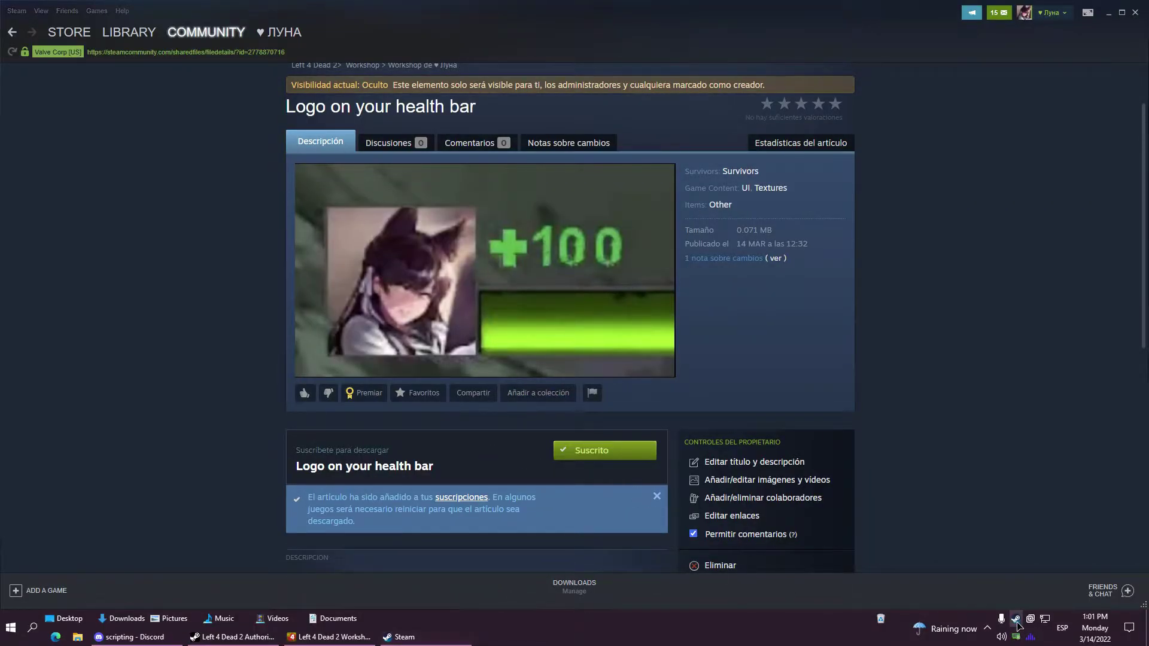
# Browse the local files of Left 4 Dead 2 from the Steam library and bring up its installation folder.
pyautogui.moveTo(128, 32)
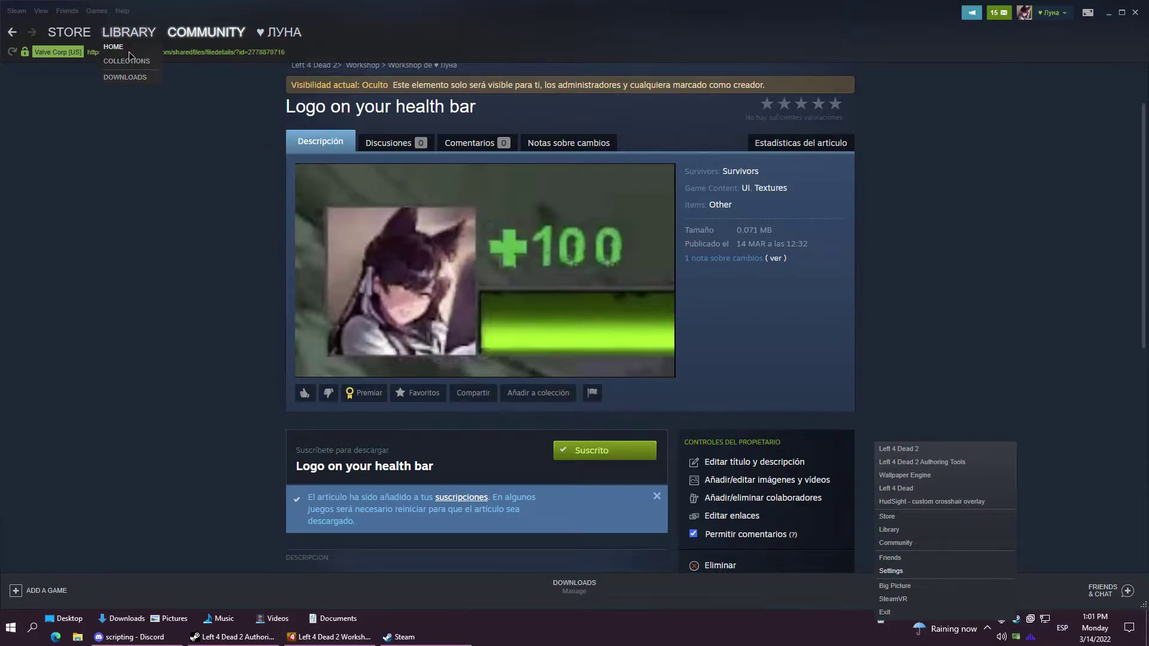
pyautogui.click(131, 56)
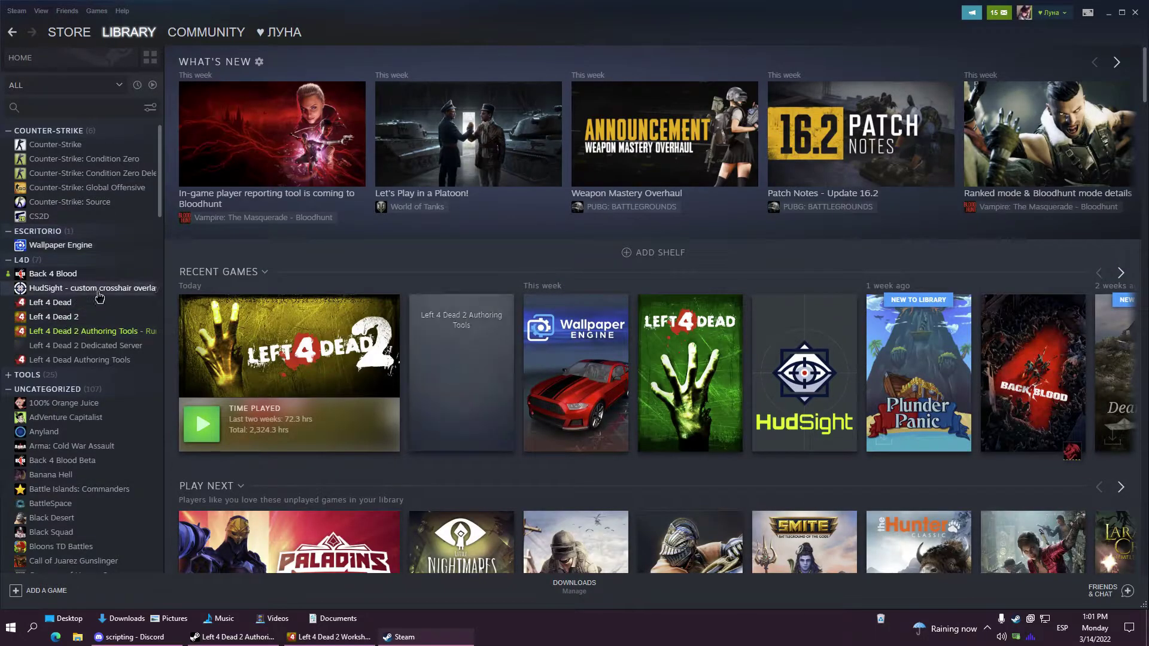
pyautogui.click(69, 323)
pyautogui.rightClick(97, 319)
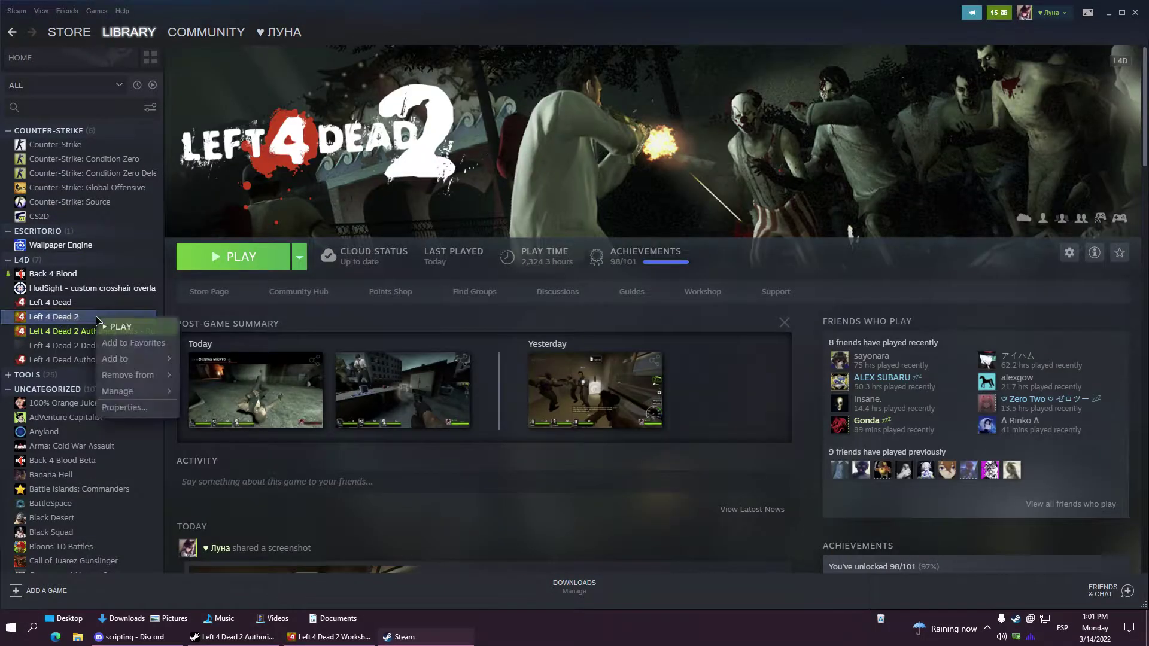
pyautogui.moveTo(150, 391)
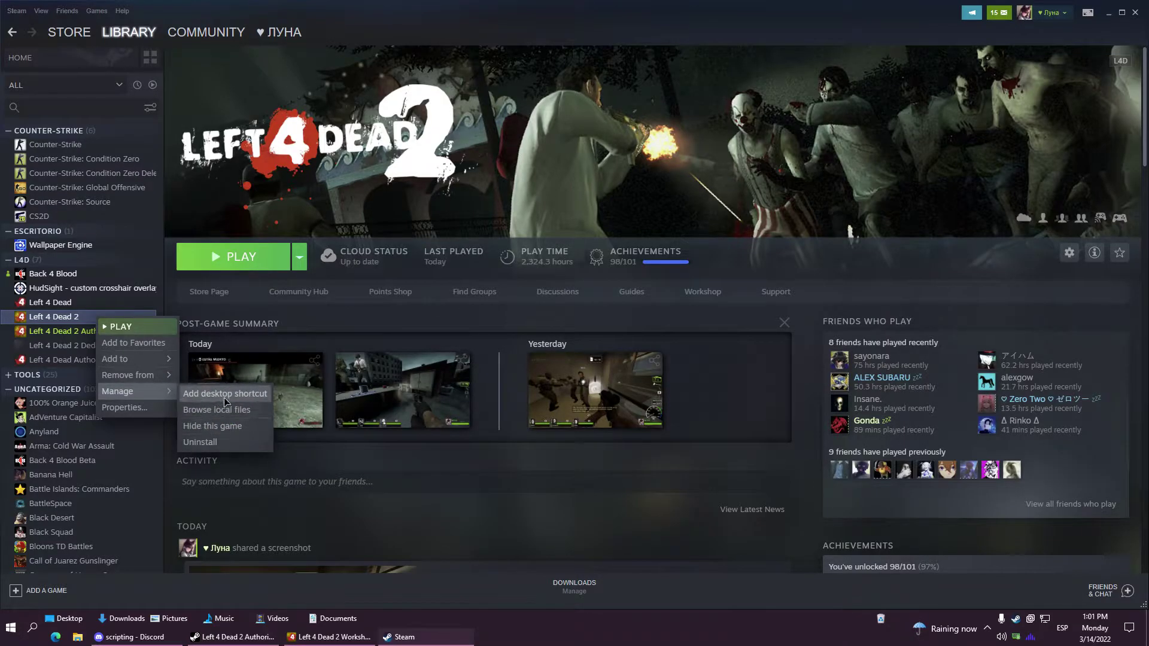
pyautogui.click(224, 411)
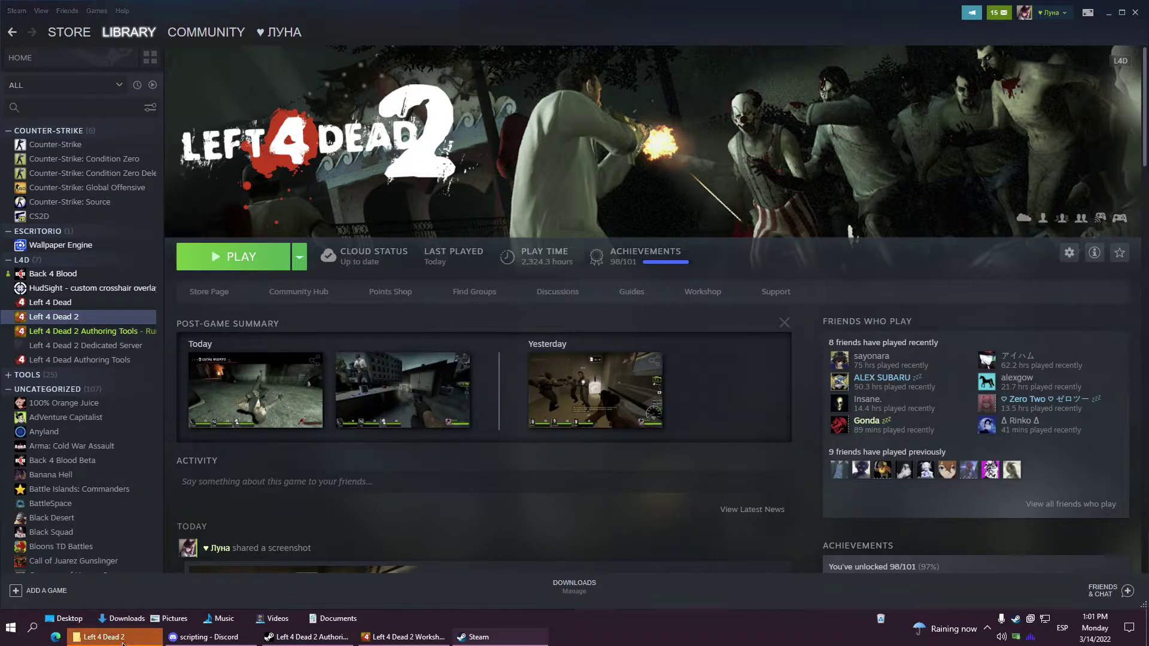
pyautogui.click(102, 637)
pyautogui.moveTo(230, 489); pyautogui.dragTo(200, 410)
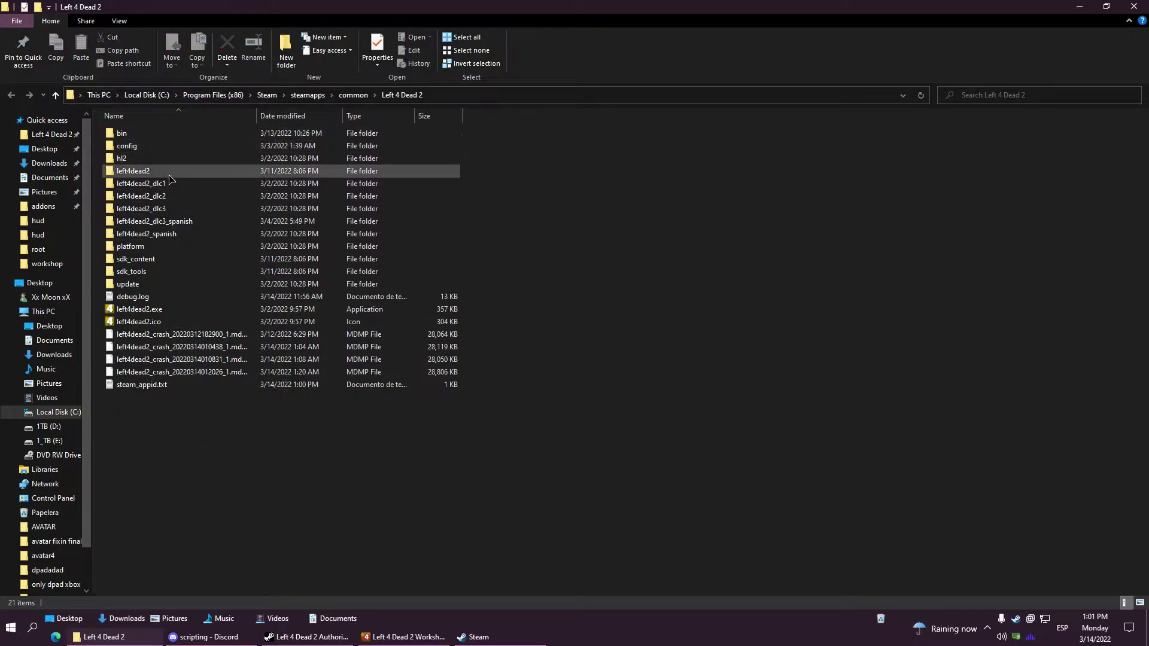
# Open the workshop folder inside left4dead2\addons and sort its files by date modified, newest first.
pyautogui.doubleClick(153, 173)
pyautogui.doubleClick(139, 137)
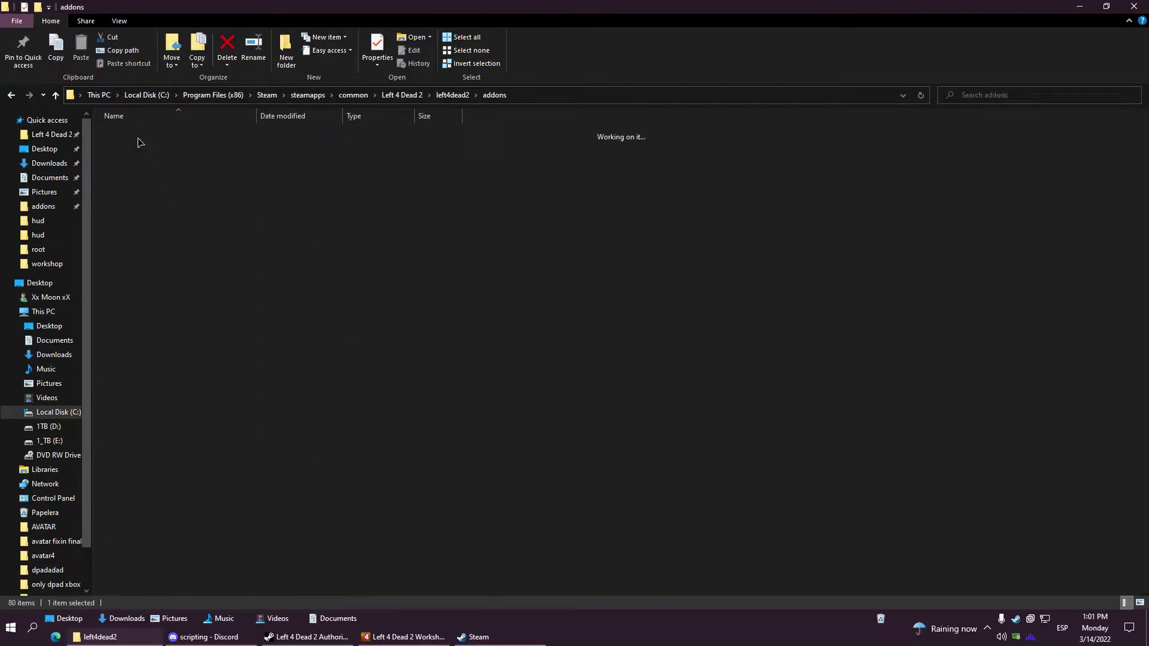
pyautogui.doubleClick(133, 148)
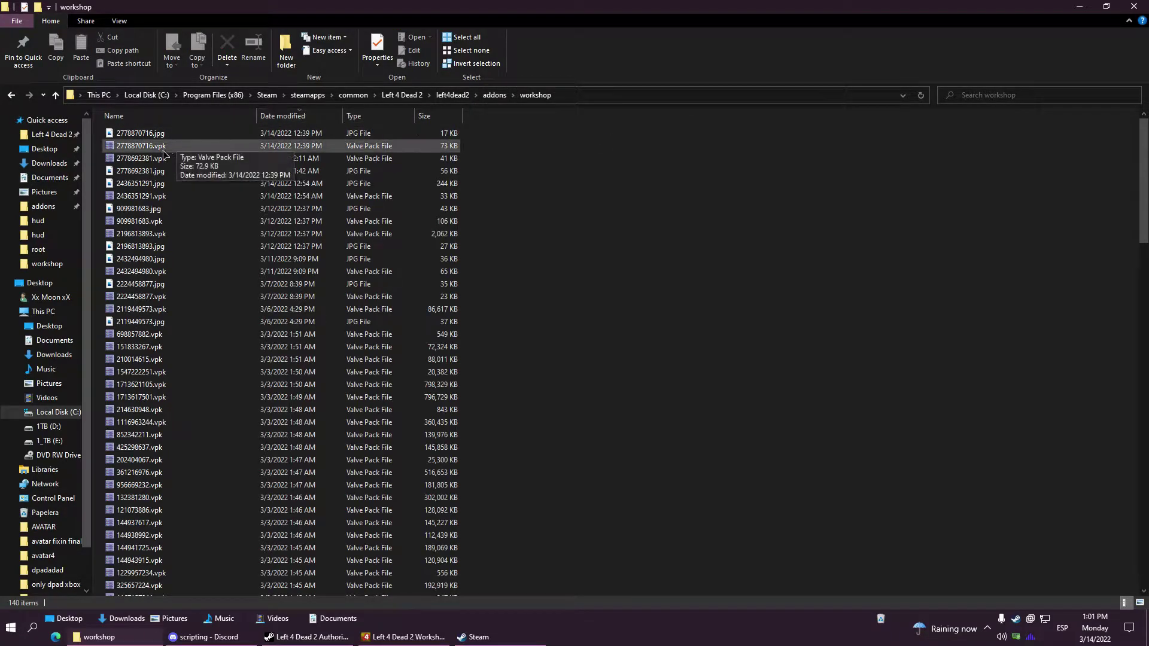
pyautogui.click(309, 117)
pyautogui.click(309, 117)
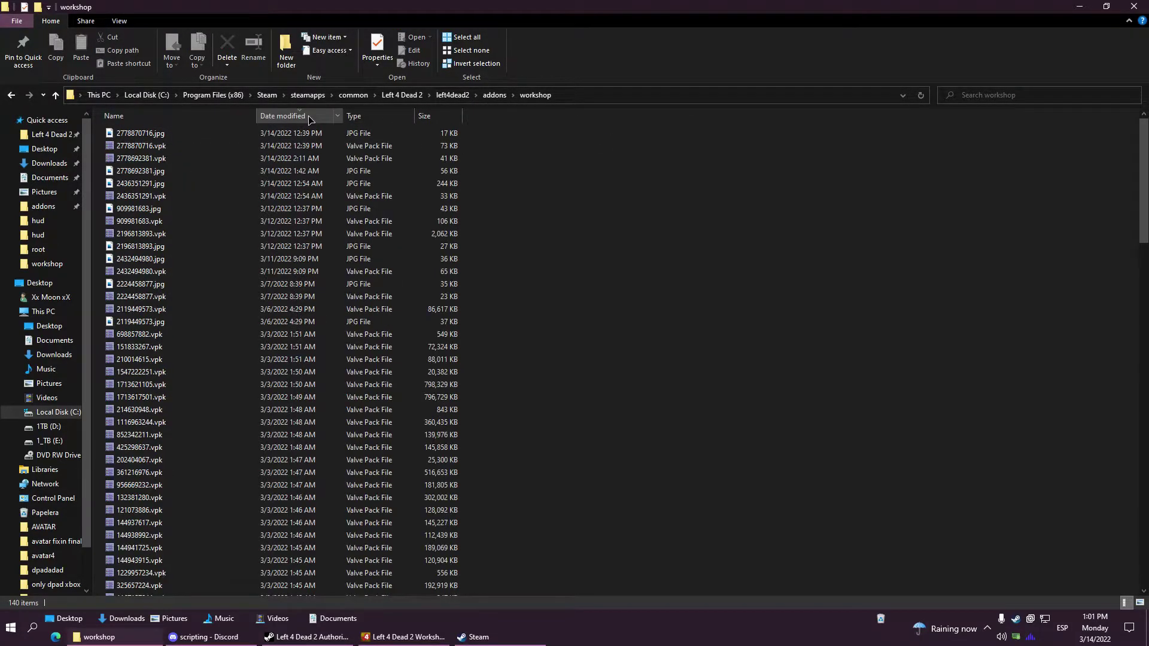
# Open 2778870716.vpk in GCFScape and minimize the GCFScape window.
pyautogui.click(153, 147)
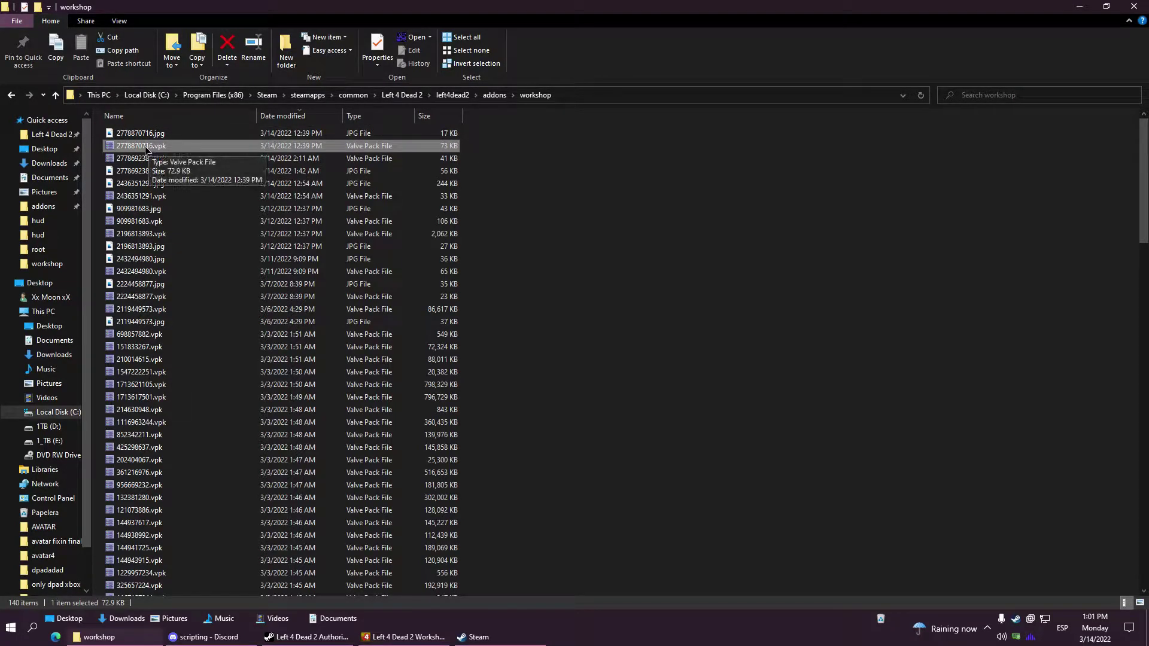
pyautogui.doubleClick(146, 147)
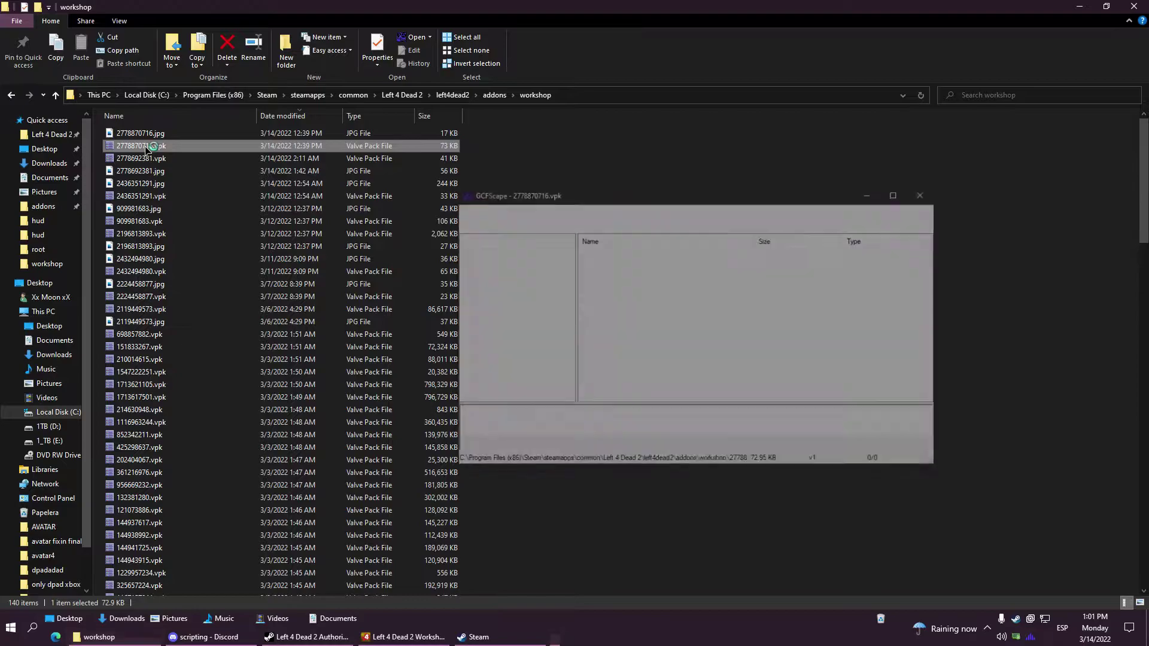
pyautogui.moveTo(565, 195); pyautogui.dragTo(509, 191)
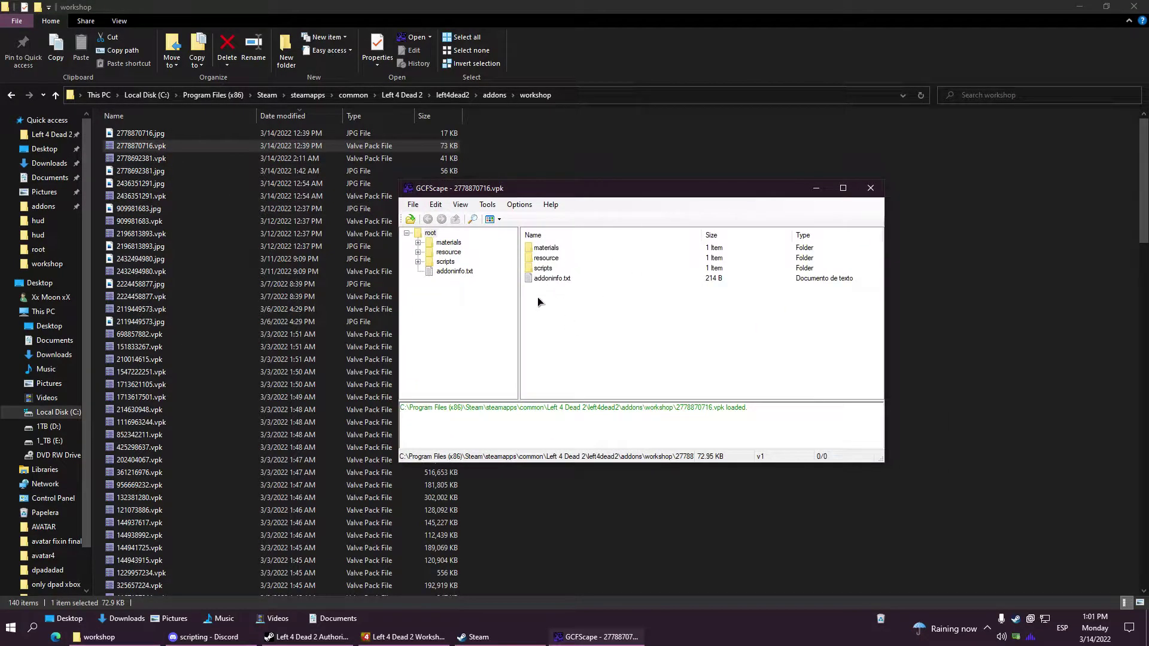
pyautogui.click(818, 190)
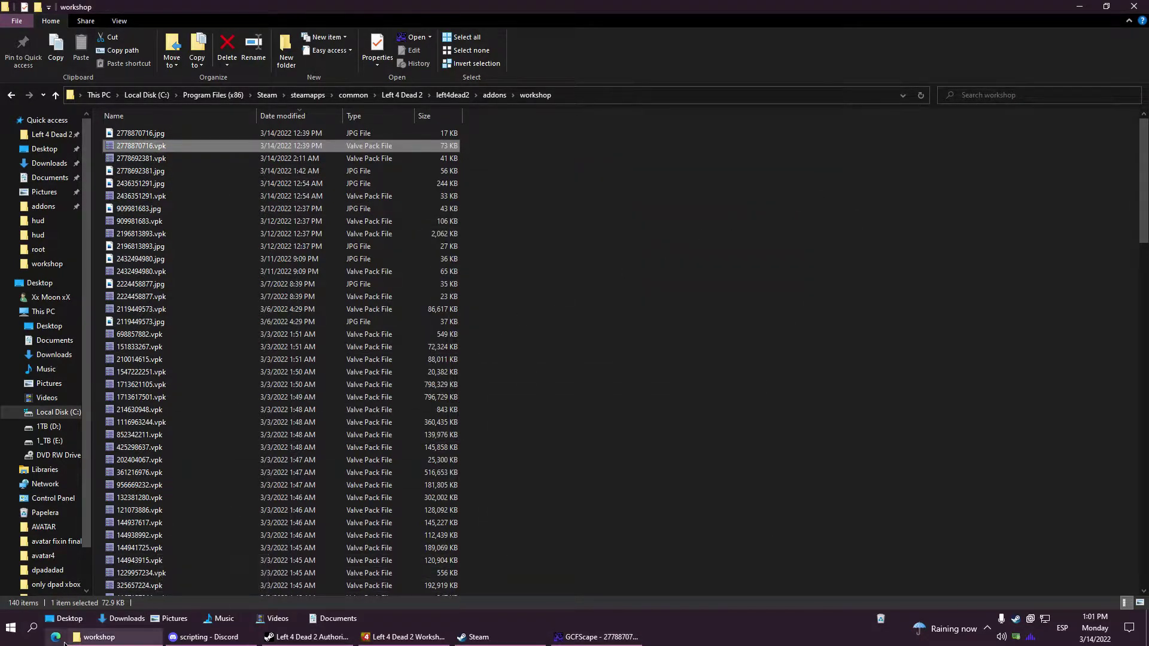
# Search Google for vtfedit in the web browser and open the GameBanana page for VTFLib/VTFEdit v1.3.3.
pyautogui.press('super+1')
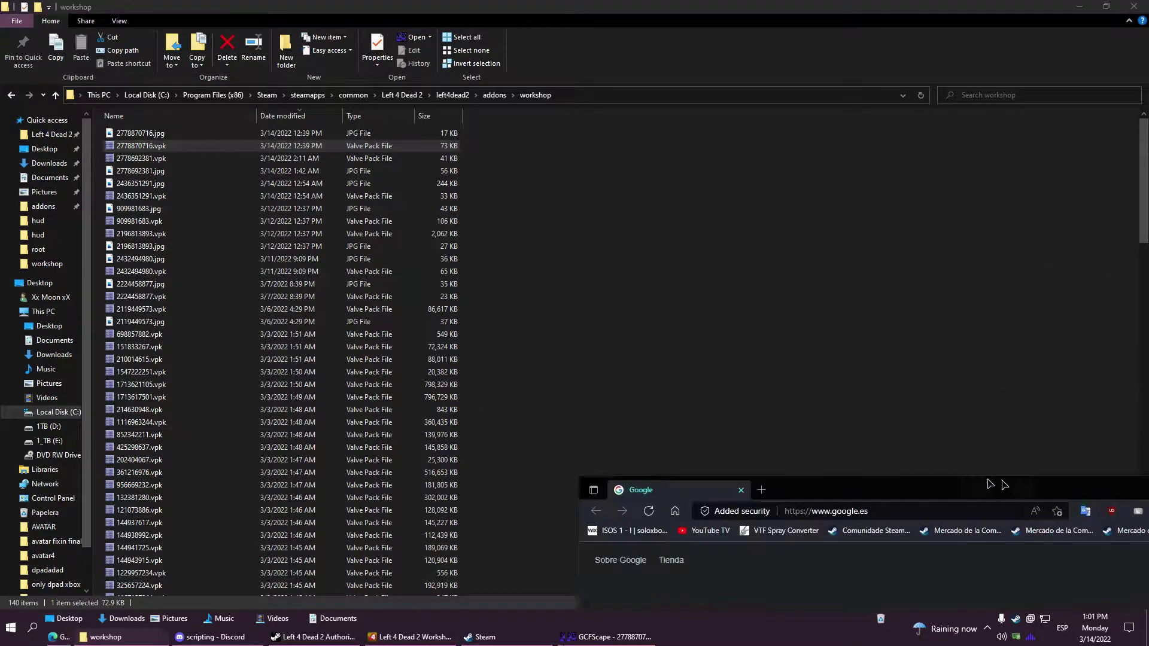
pyautogui.click(521, 299)
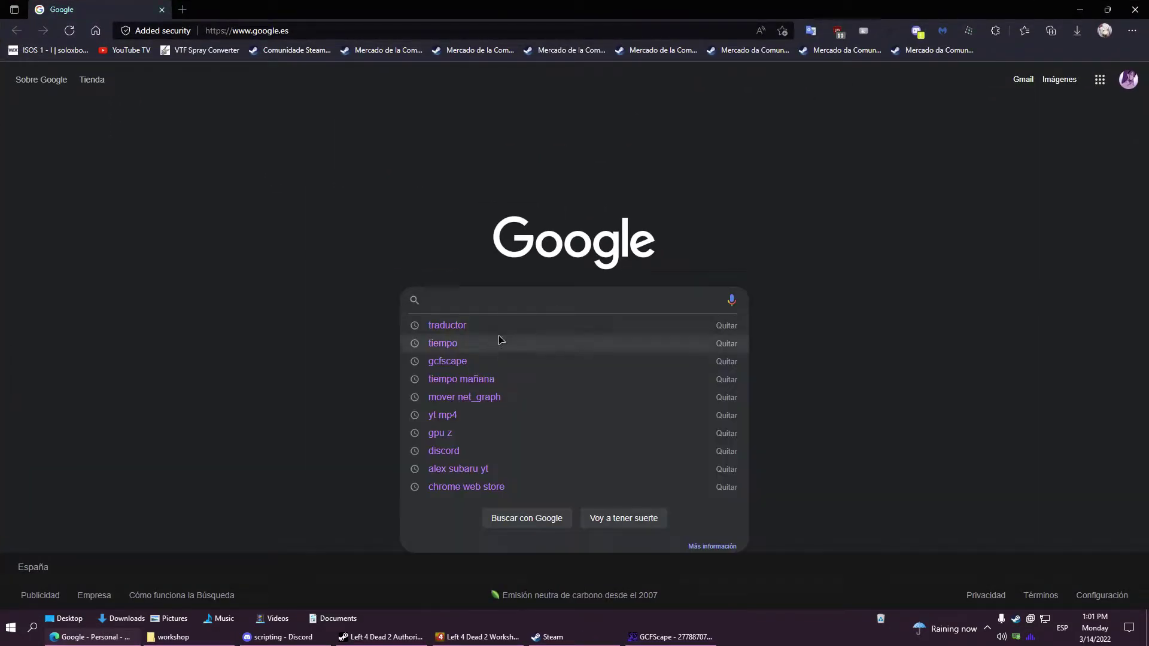
pyautogui.write('vtf')
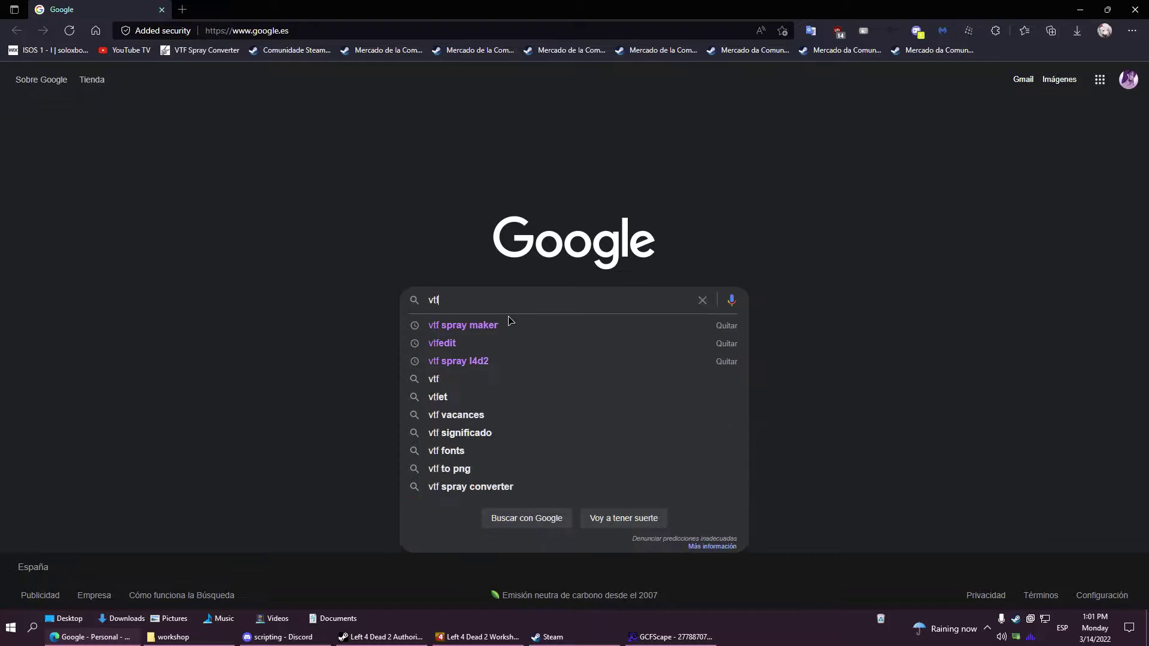
pyautogui.click(476, 344)
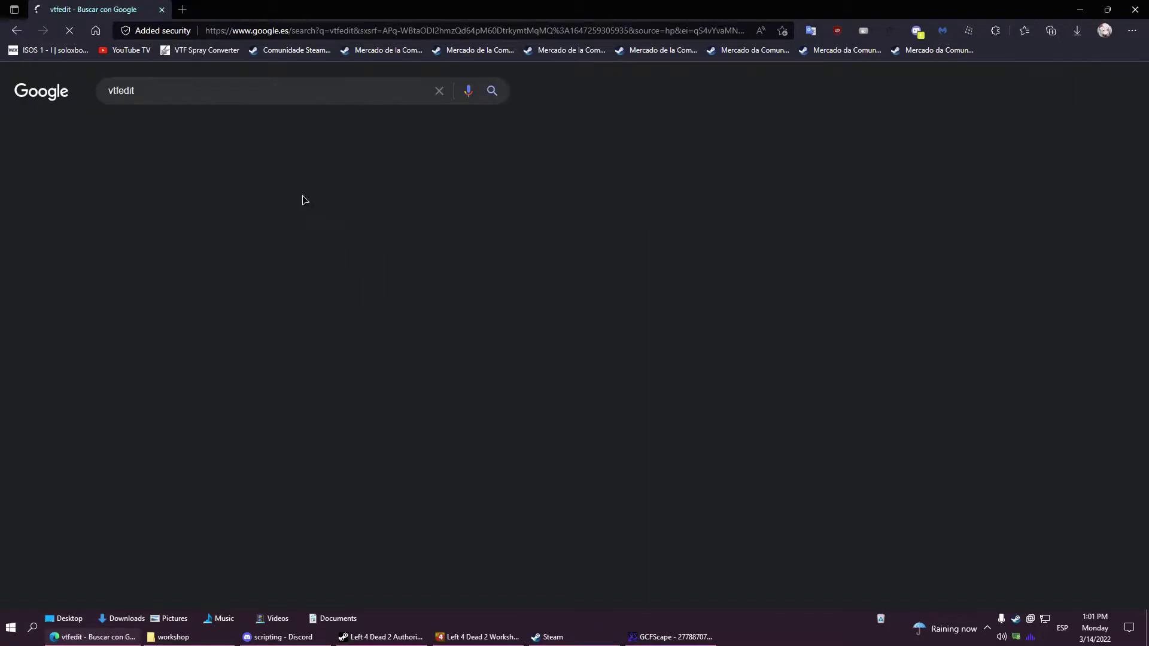
pyautogui.click(245, 227)
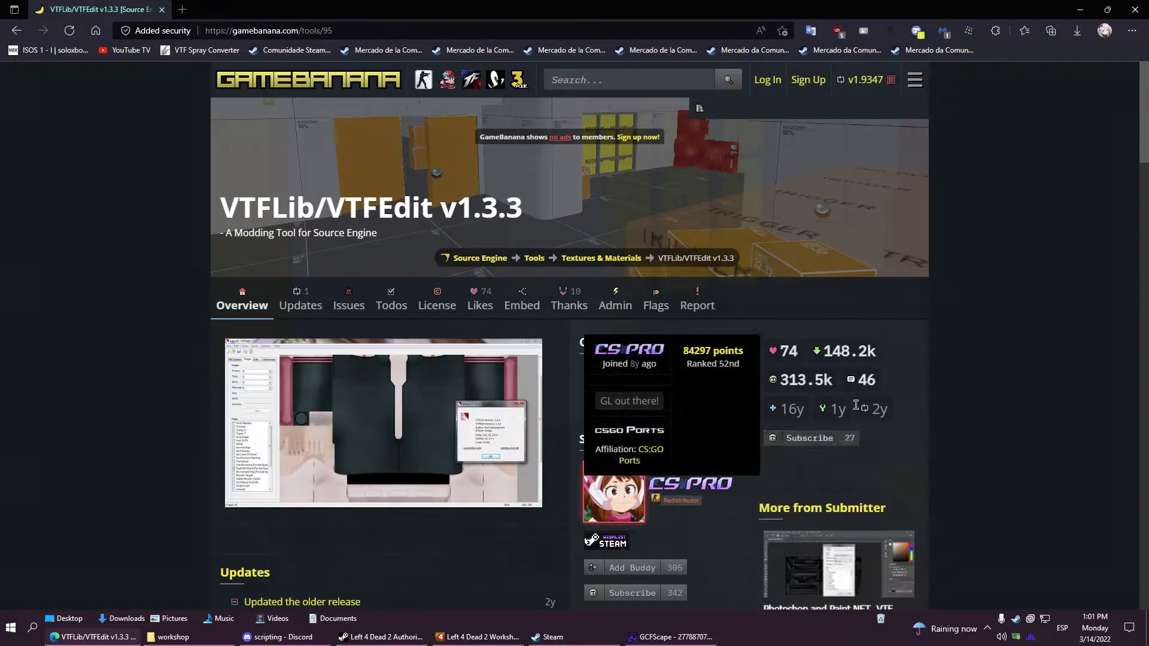
# Download the vtfedit_v133.exe installer from the tool page and save it in the Downloads folder as vtfedit_v133 (1).exe.
pyautogui.scroll(-1, 1142, 140)
pyautogui.scroll(-10, 1143, 140)
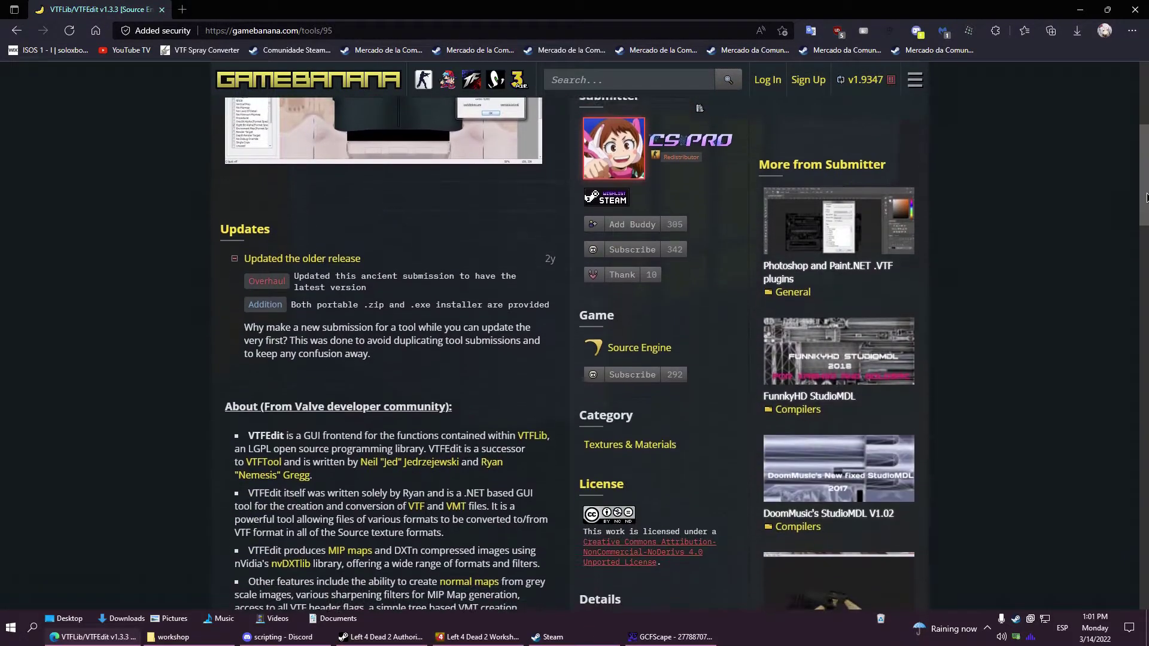
pyautogui.scroll(-5, 1028, 334)
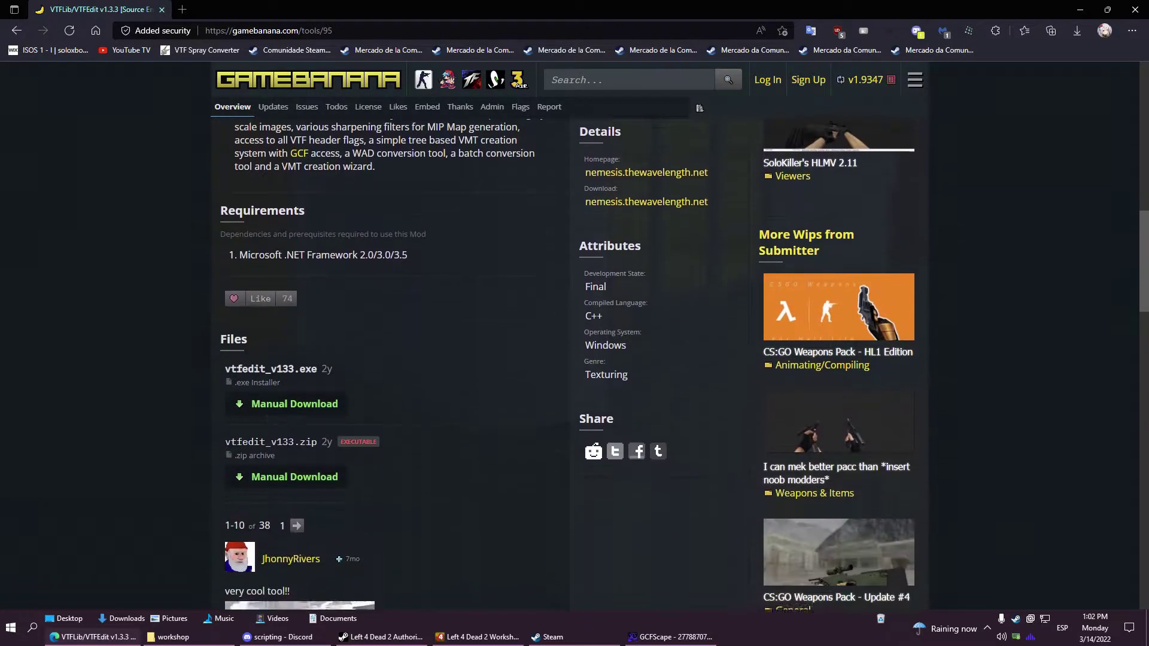
pyautogui.click(291, 346)
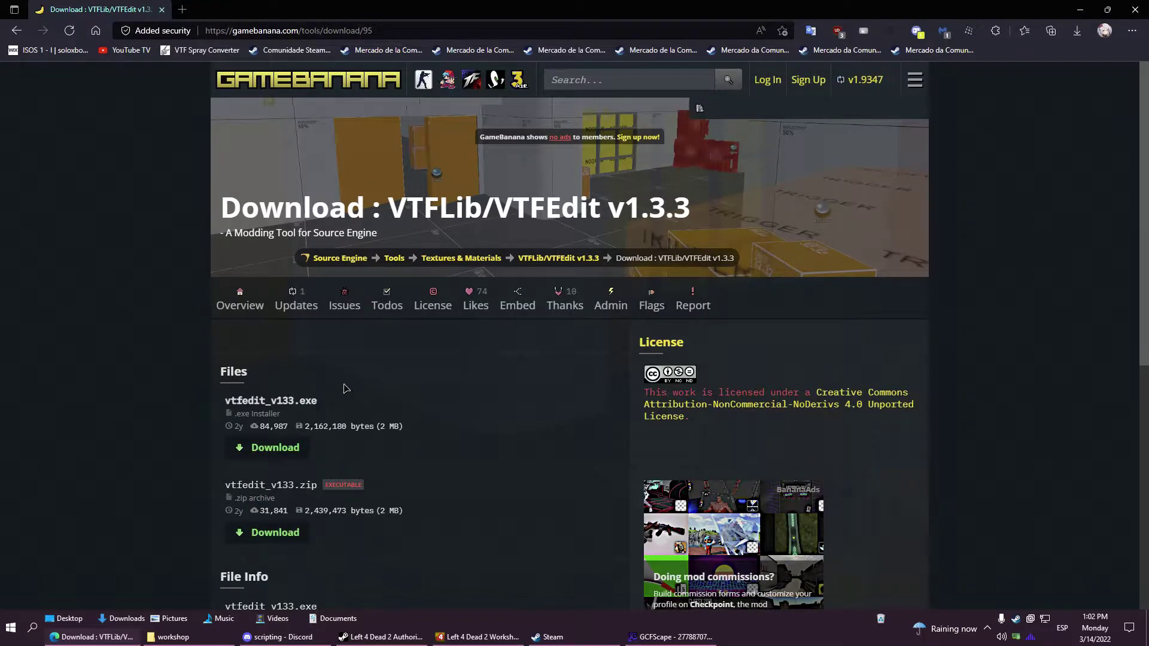
pyautogui.click(274, 450)
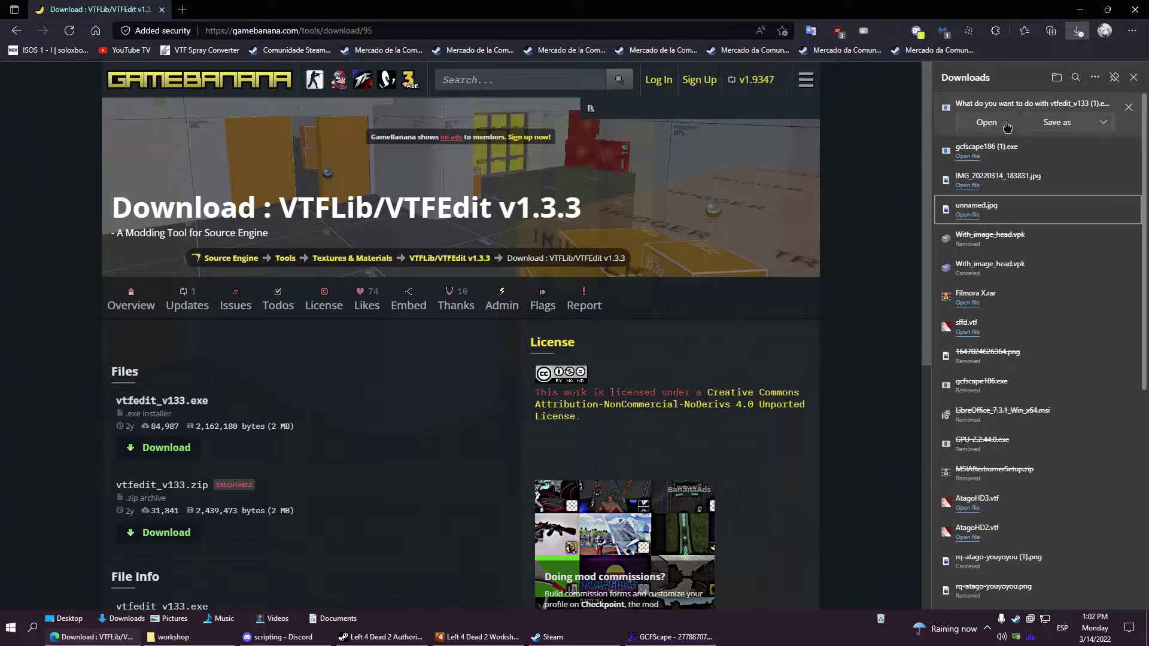
pyautogui.click(1056, 127)
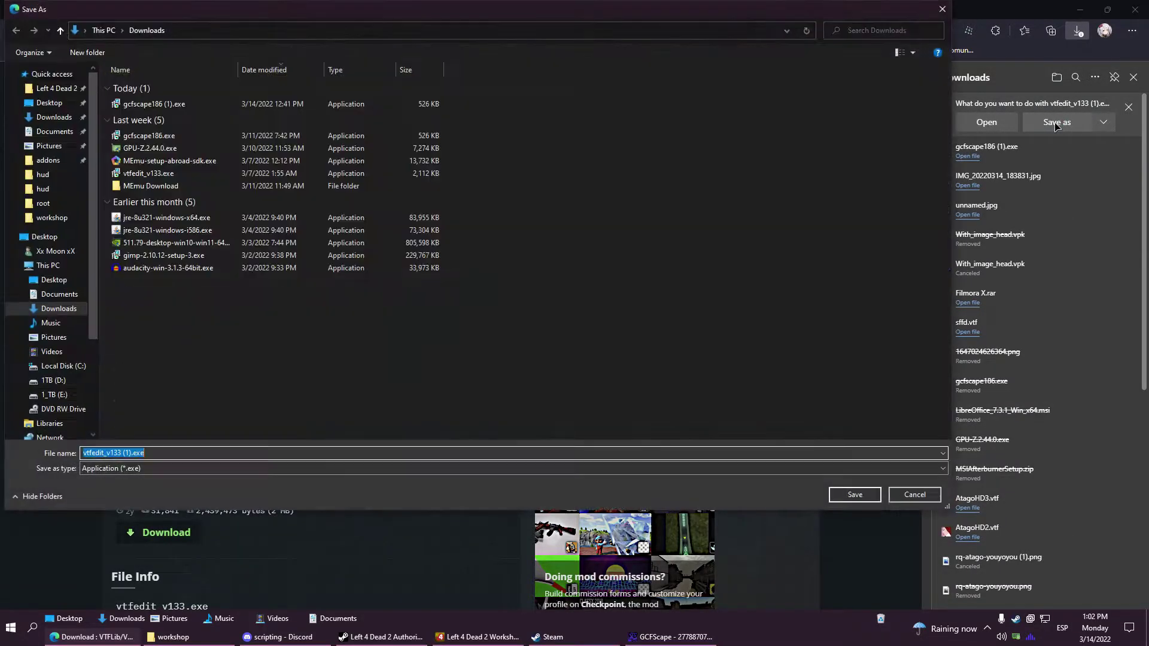
pyautogui.click(855, 494)
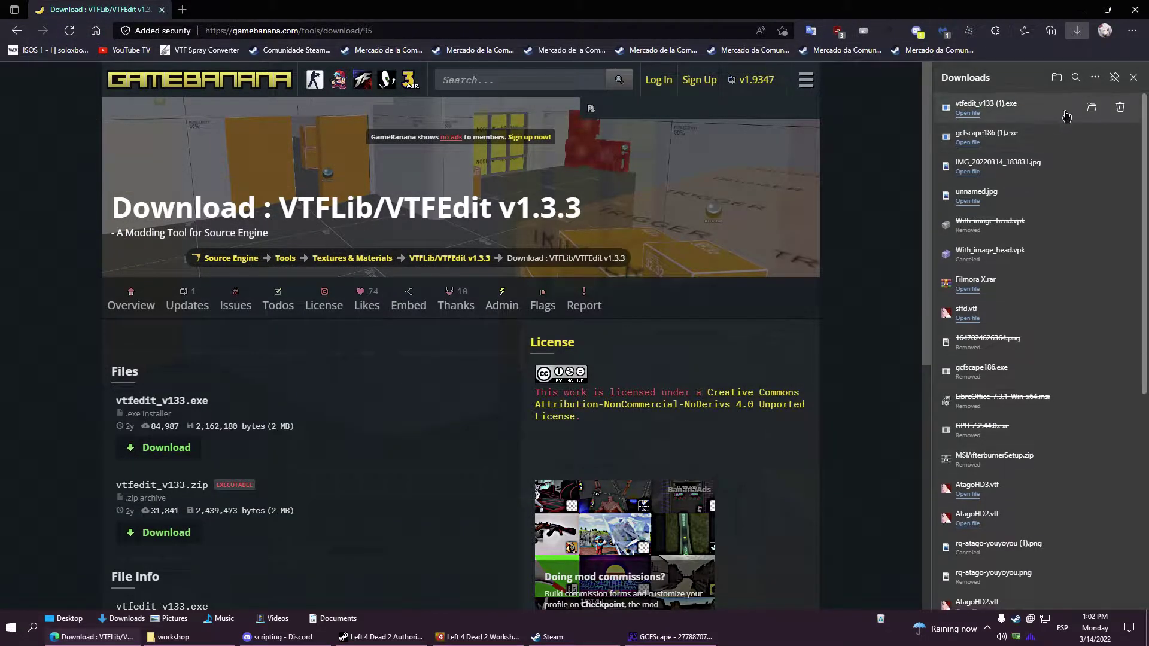
# Run vtfedit_v133 (1).exe from the Downloads folder, allow it to make changes, and accept the VTFEdit license agreement.
pyautogui.click(1091, 108)
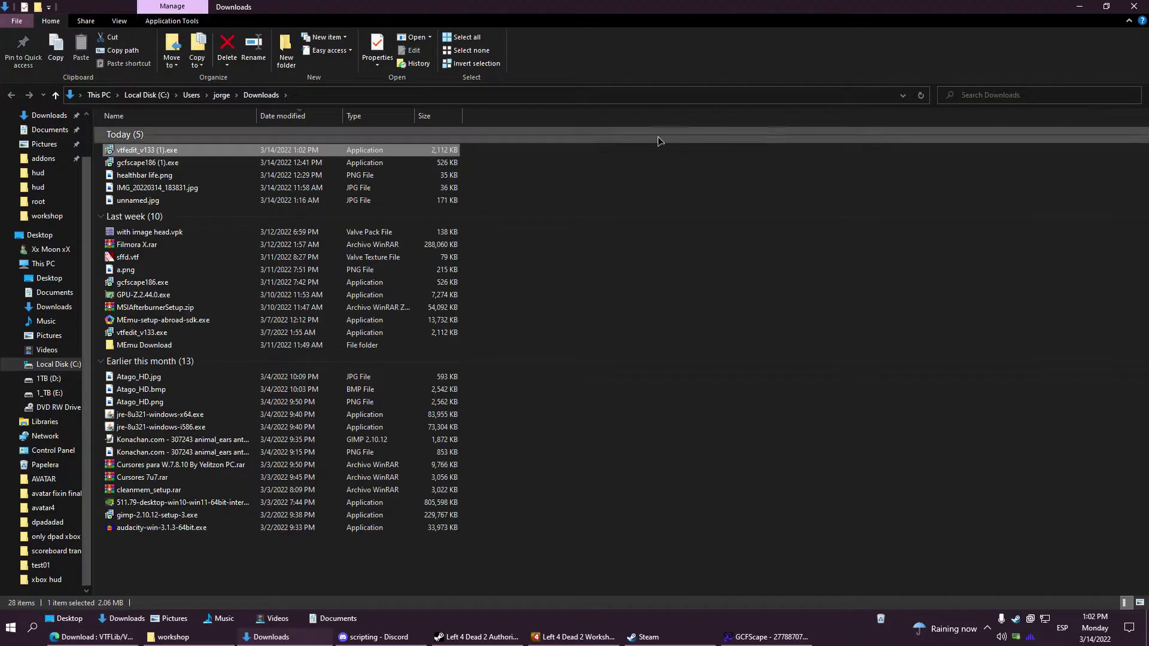
pyautogui.doubleClick(140, 151)
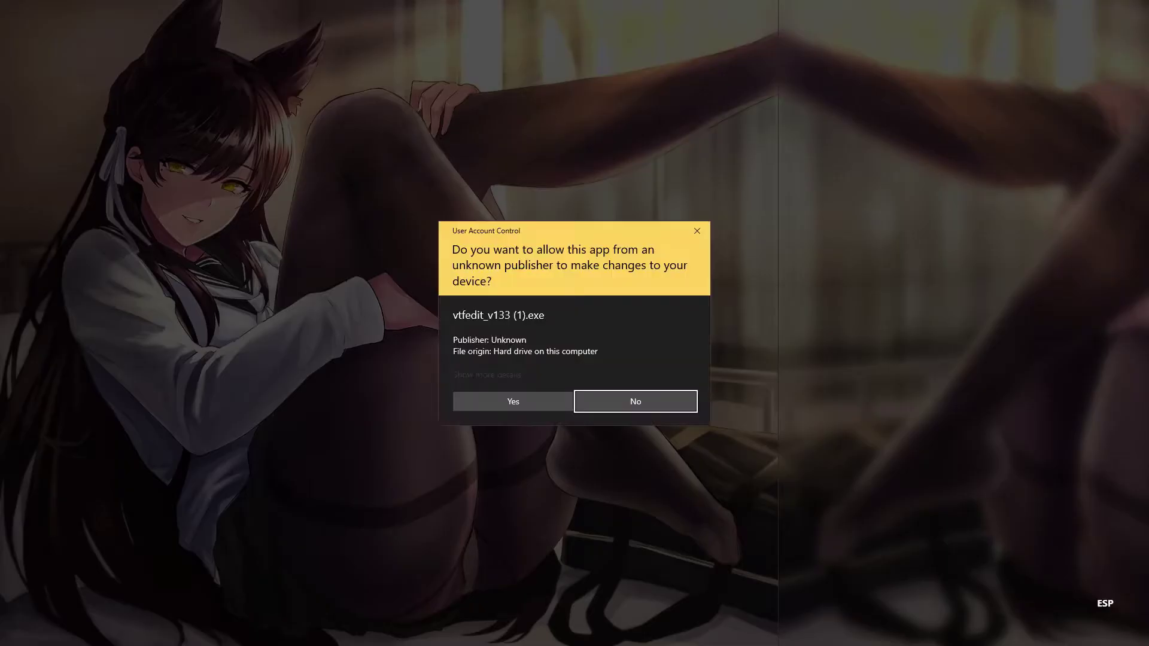
pyautogui.click(520, 402)
pyautogui.moveTo(557, 195); pyautogui.dragTo(487, 228)
pyautogui.click(571, 437)
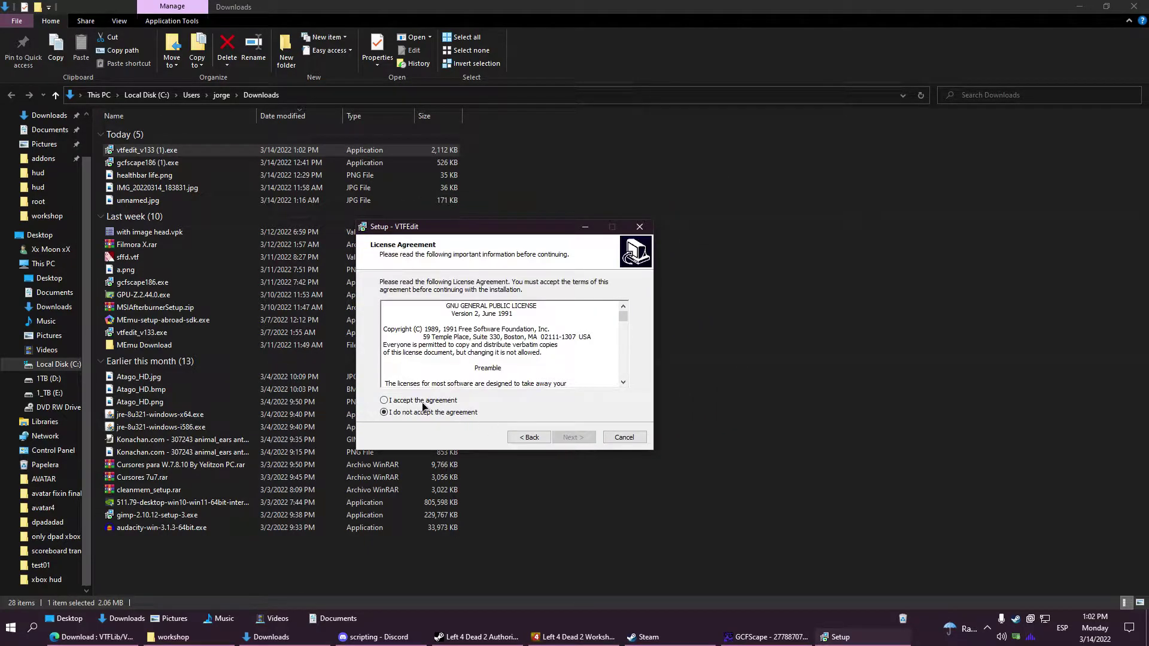
pyautogui.click(564, 440)
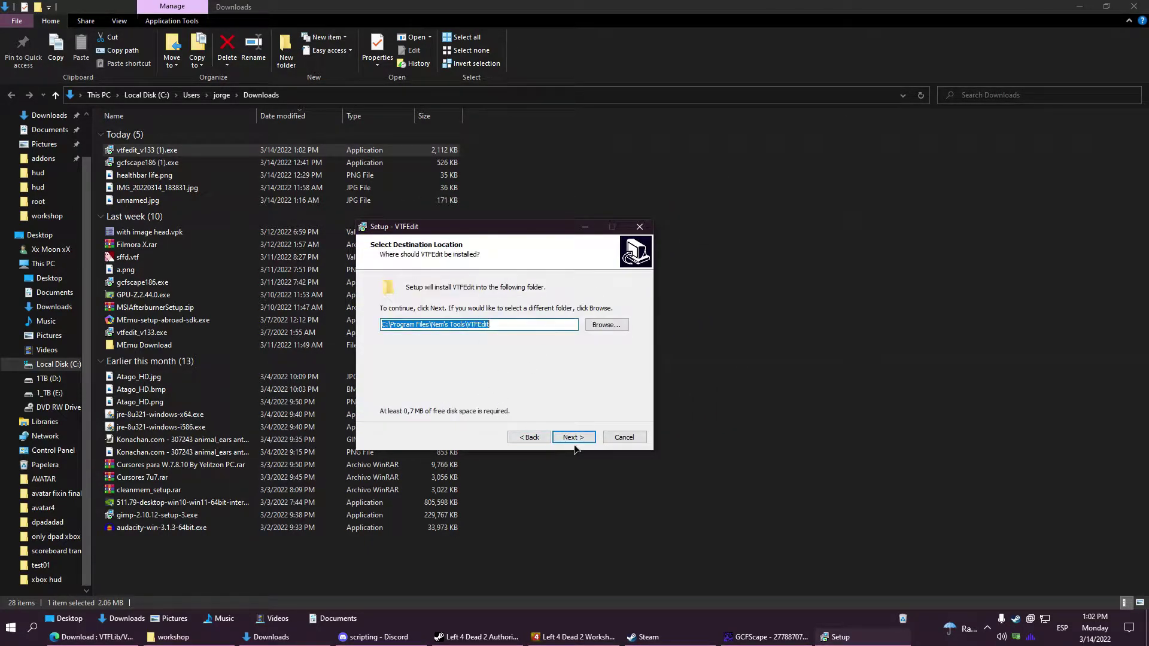
# Install VTFEdit with the default destination and Start Menu folder, associating .vtf and .vmt files, and finish the setup wizard.
pyautogui.click(581, 441)
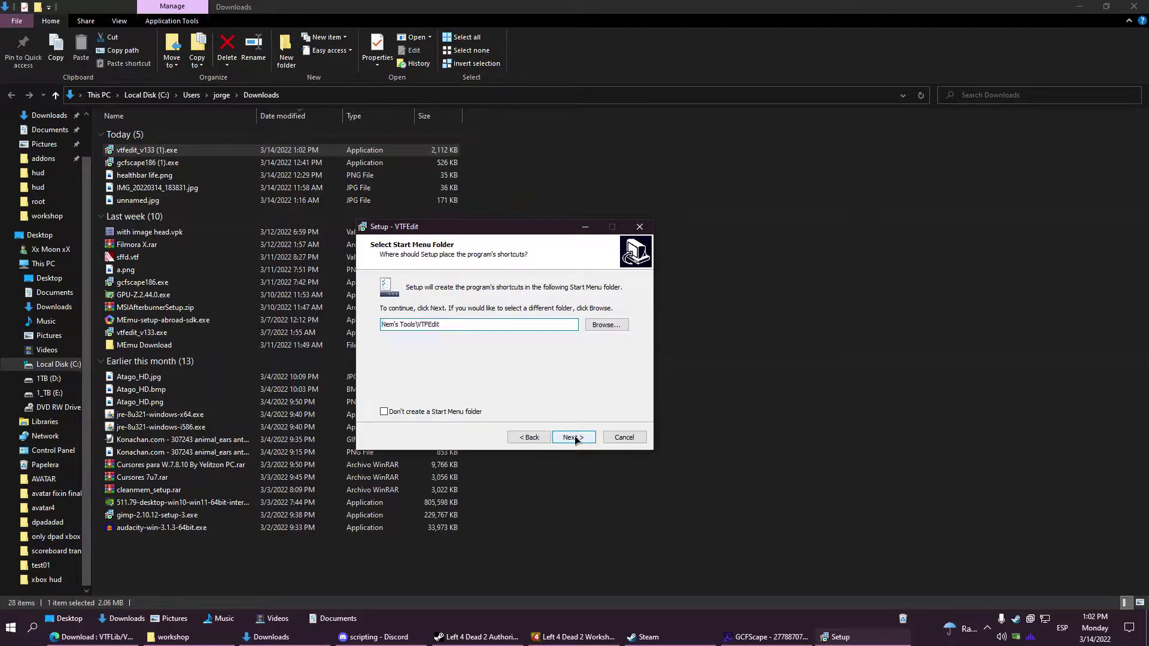
pyautogui.click(576, 440)
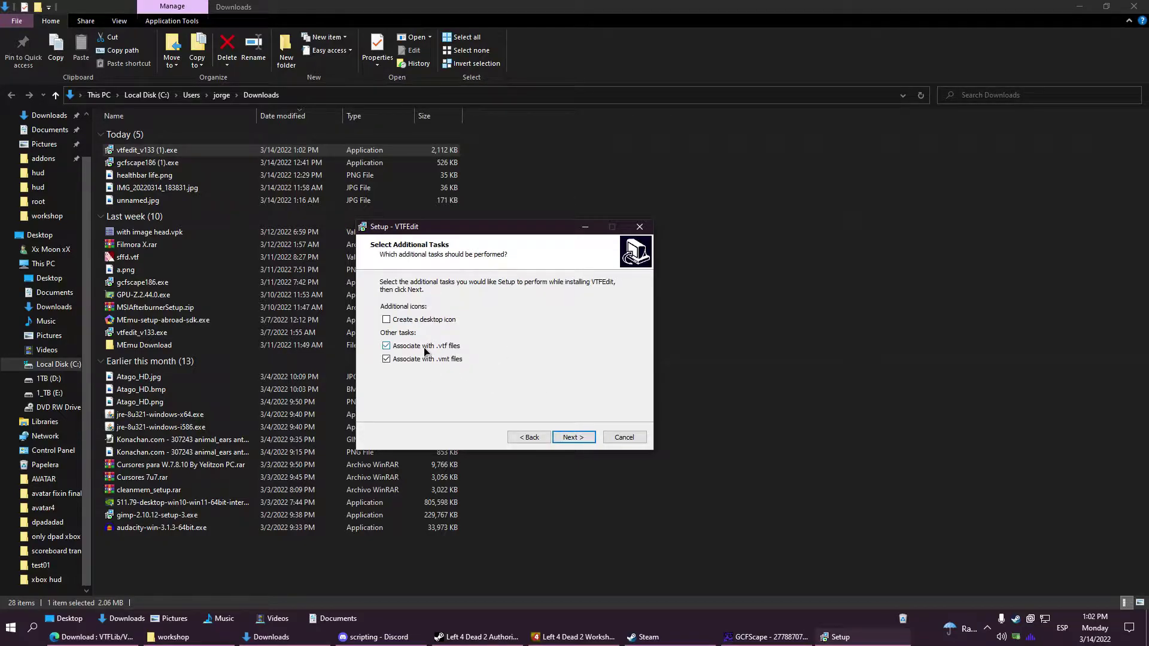
pyautogui.click(580, 441)
pyautogui.click(580, 440)
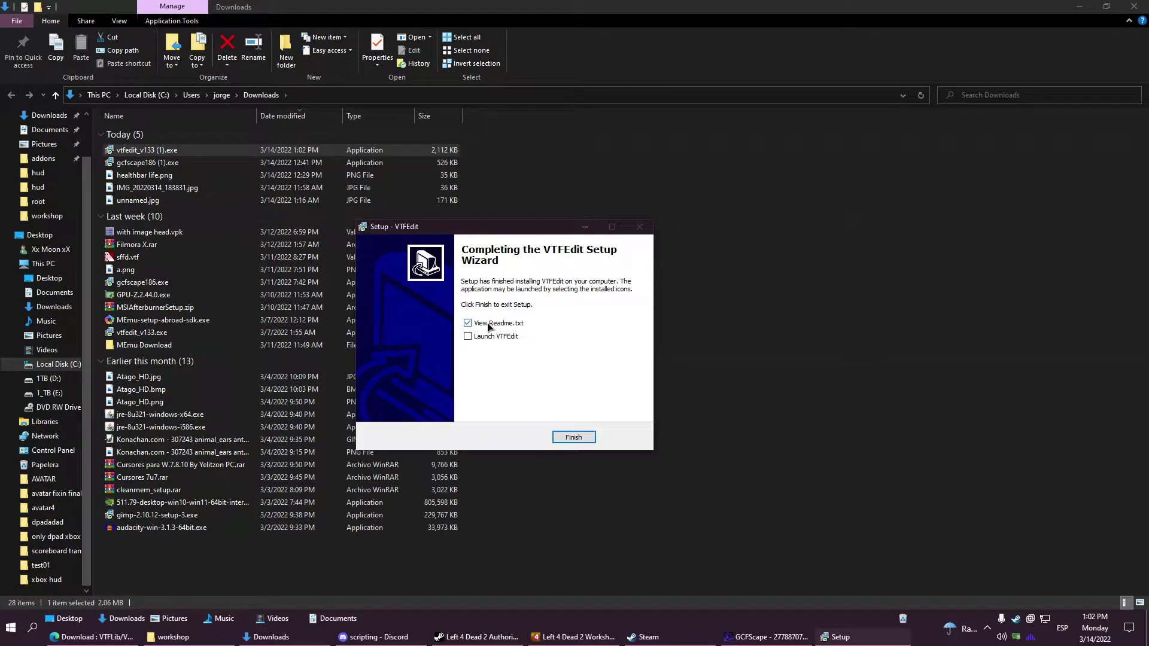
pyautogui.click(573, 437)
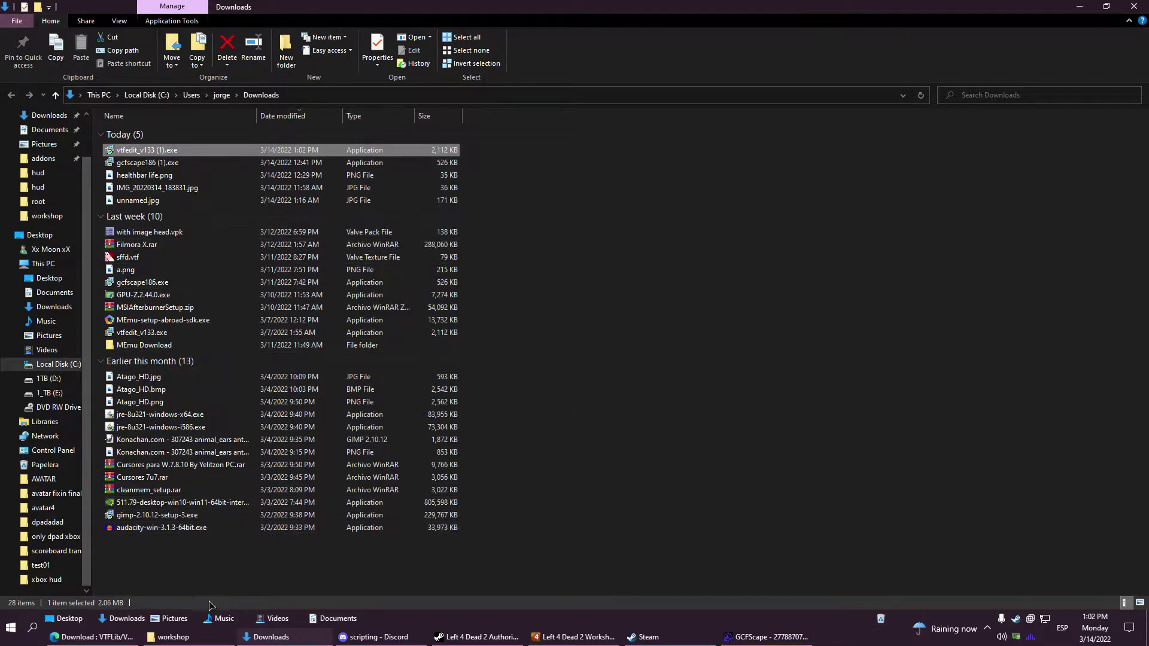
# Switch to the web browser, search Google for gcfscape in a fresh tab, and open the Valve Developer Community page for GCFScape.
pyautogui.click(93, 637)
pyautogui.click(182, 13)
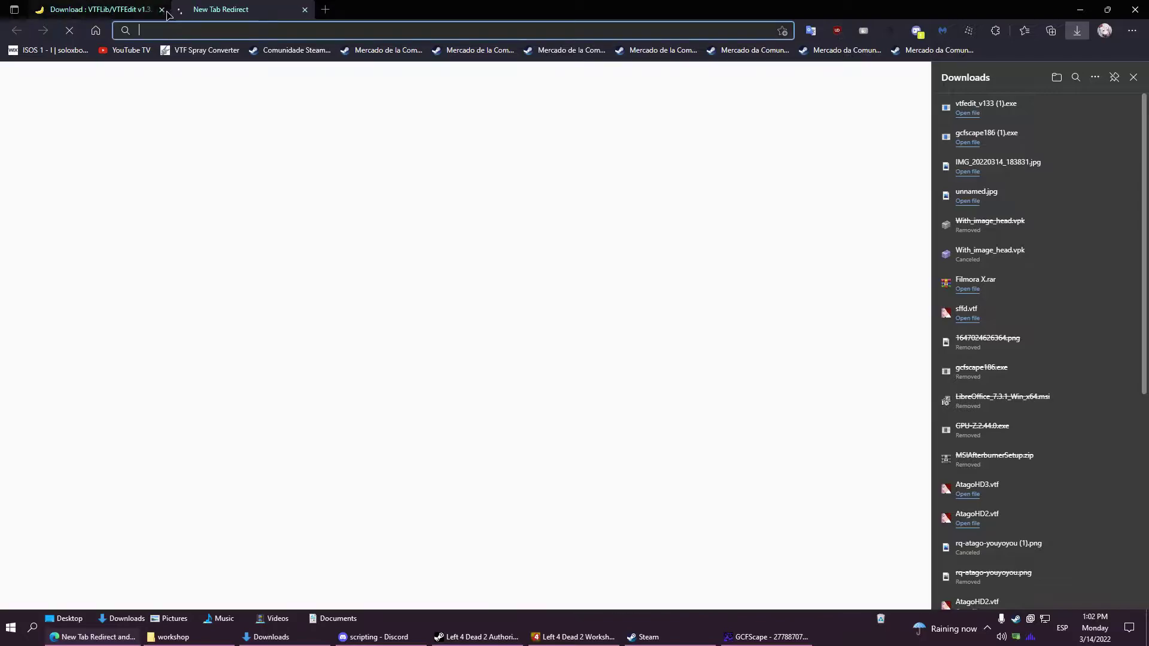
pyautogui.click(361, 309)
pyautogui.write('gcfscape')
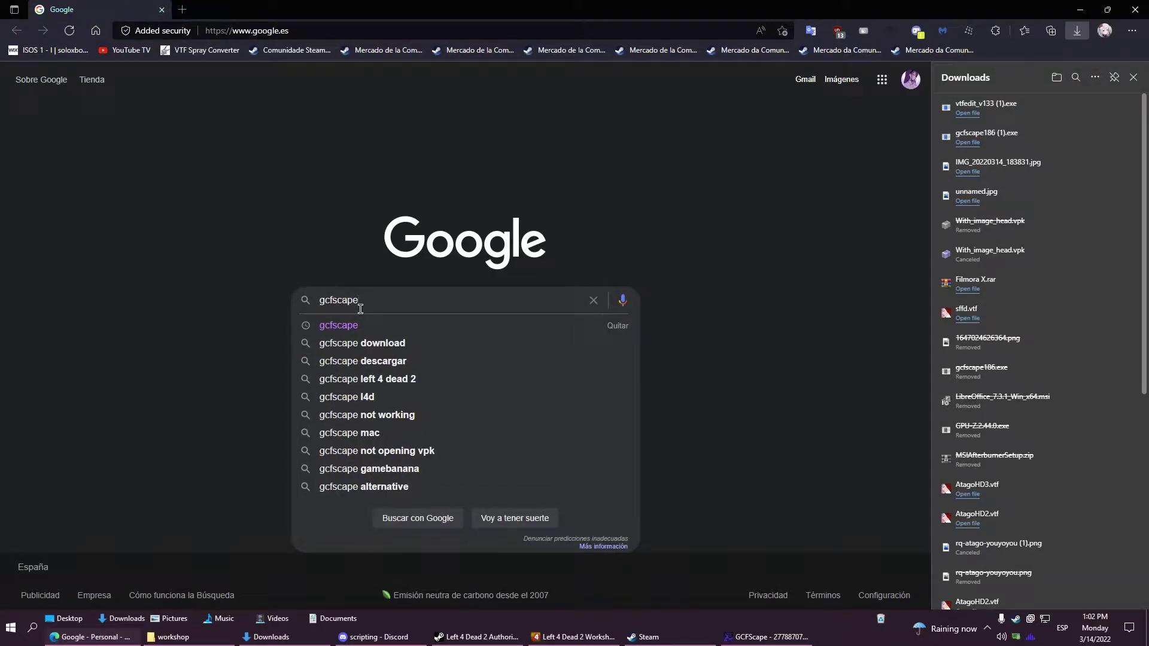
pyautogui.click(354, 325)
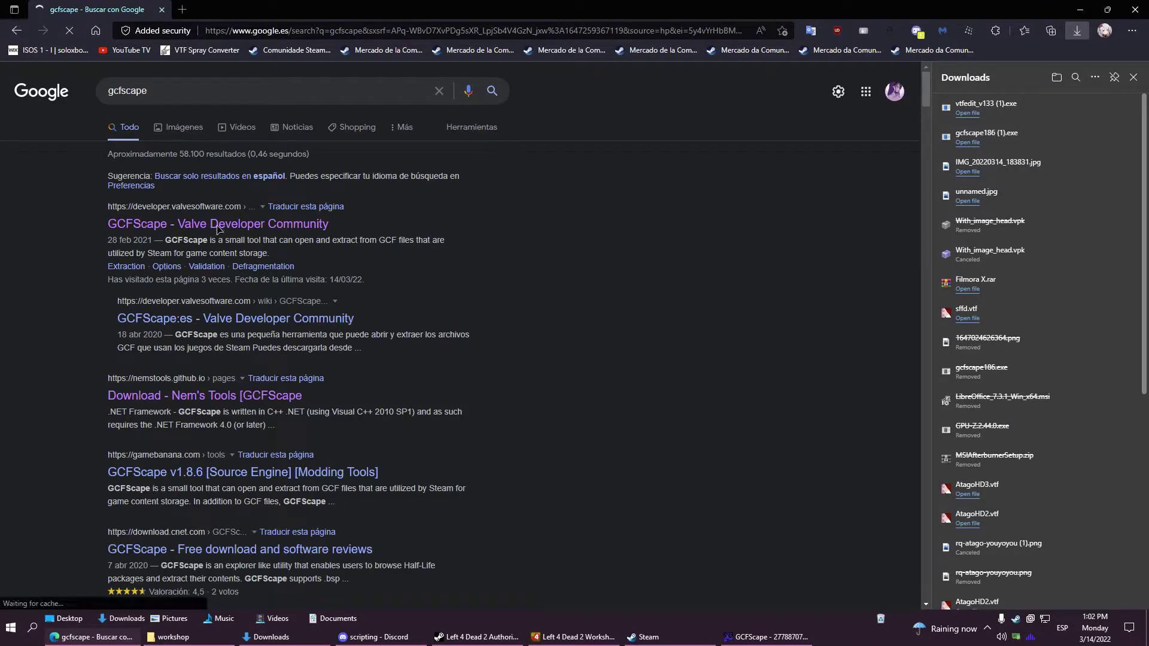
pyautogui.click(215, 225)
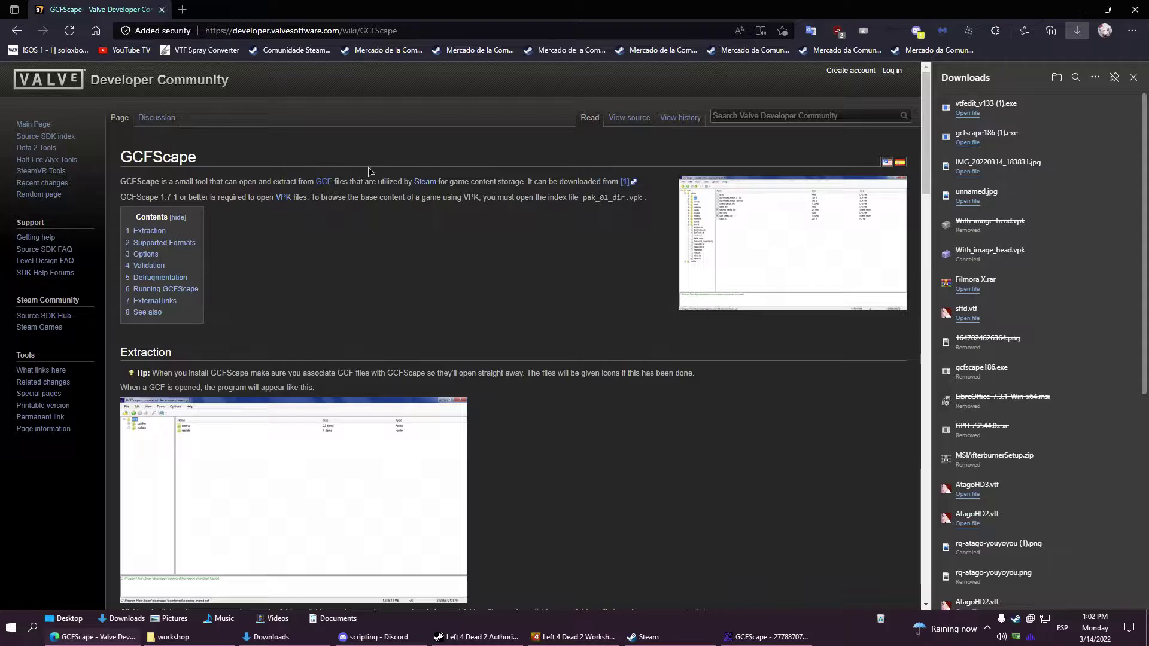
# Download the GCFScape v1.8.6 installer from the Web Archive link on Nem's Tools and save it as gcfscape186 (2).exe.
pyautogui.click(626, 188)
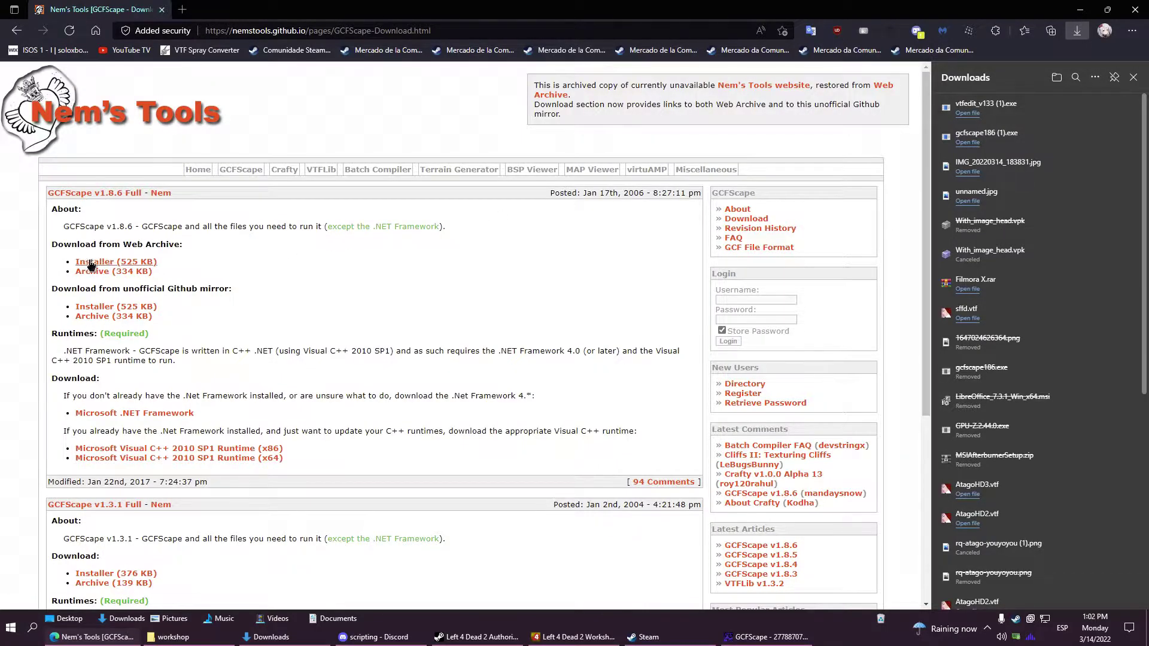
pyautogui.click(111, 264)
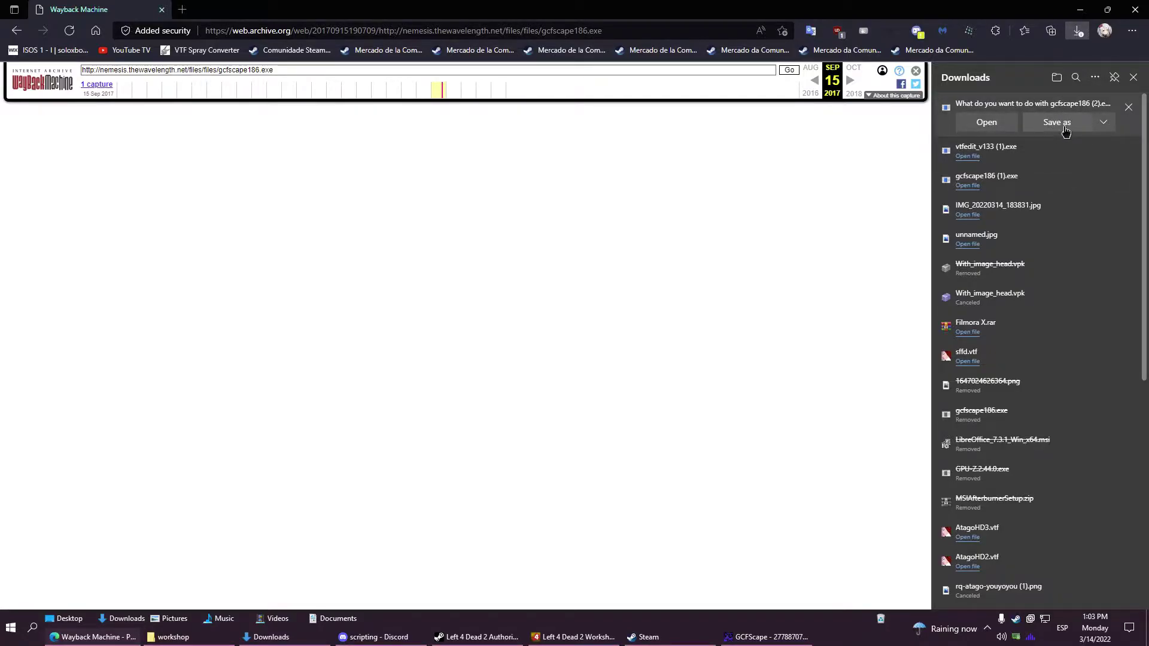
pyautogui.click(1065, 129)
pyautogui.click(863, 497)
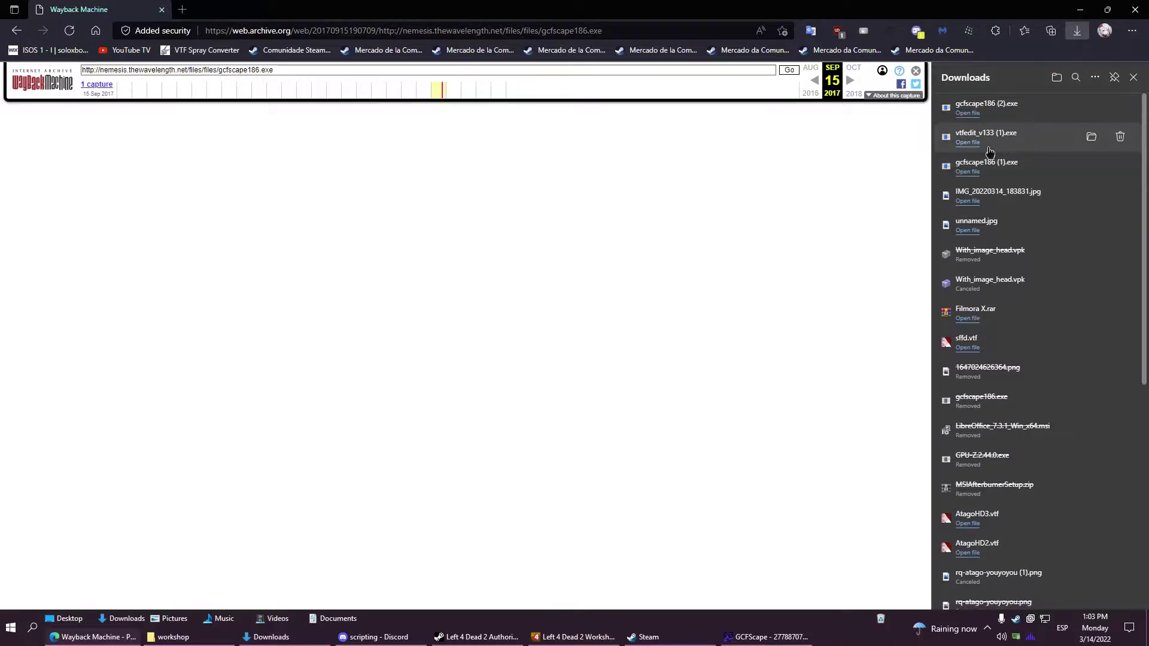
# Run gcfscape186 (2).exe from the Downloads folder, allow it to make changes, and accept the GCFScape license agreement.
pyautogui.click(1091, 107)
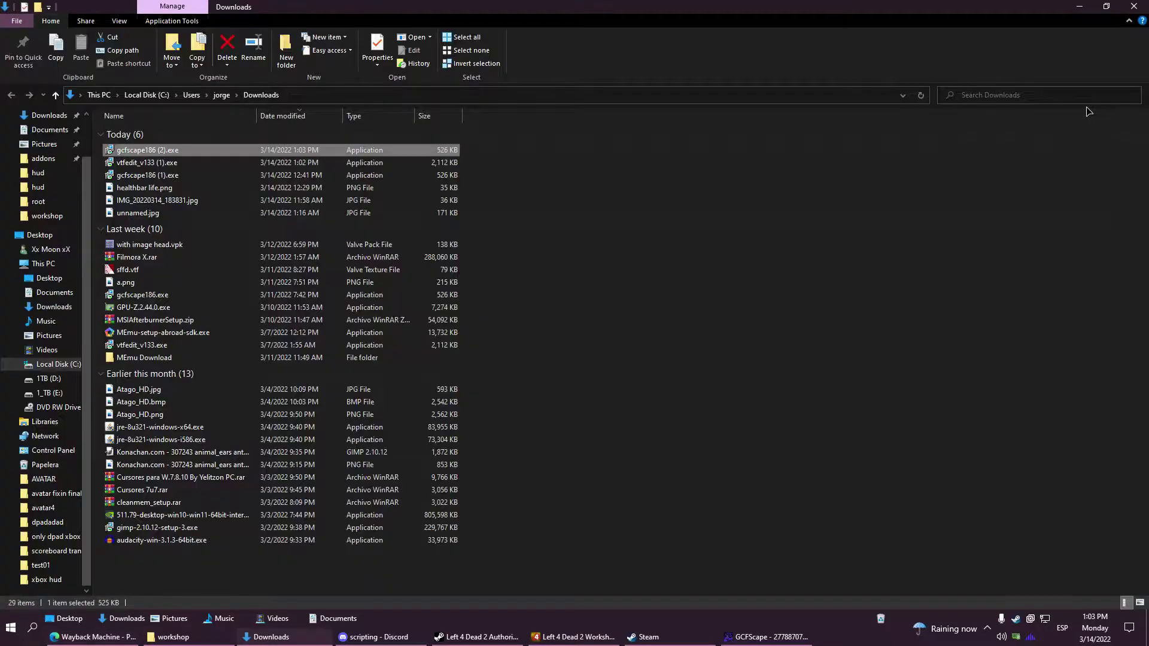
pyautogui.doubleClick(151, 152)
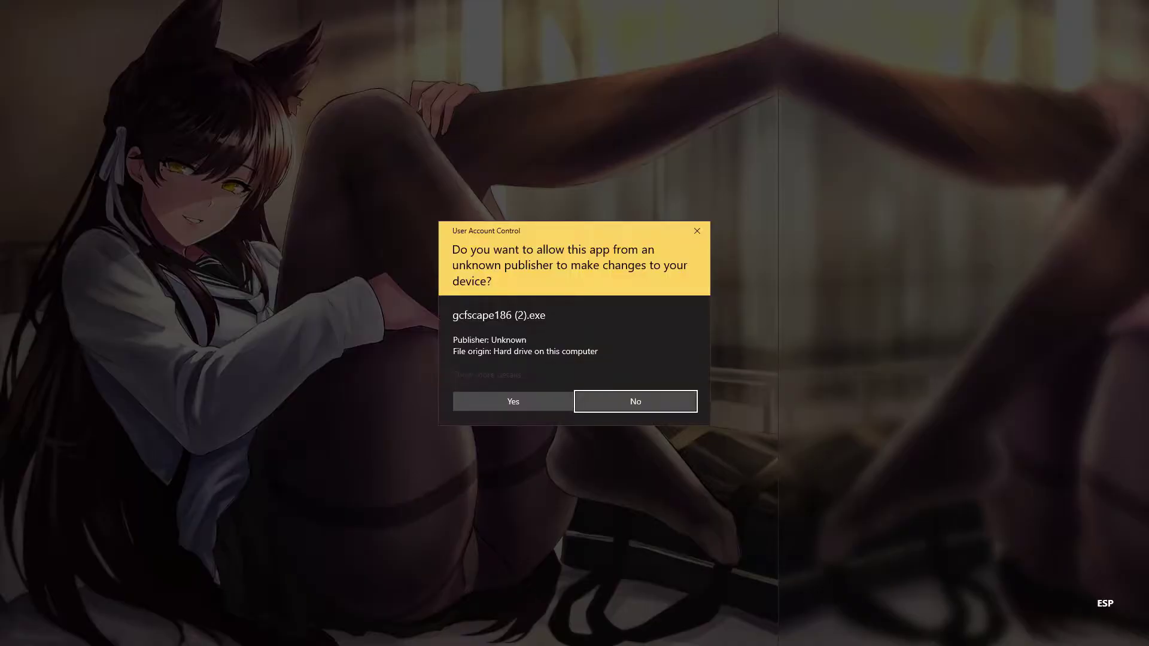
pyautogui.click(488, 401)
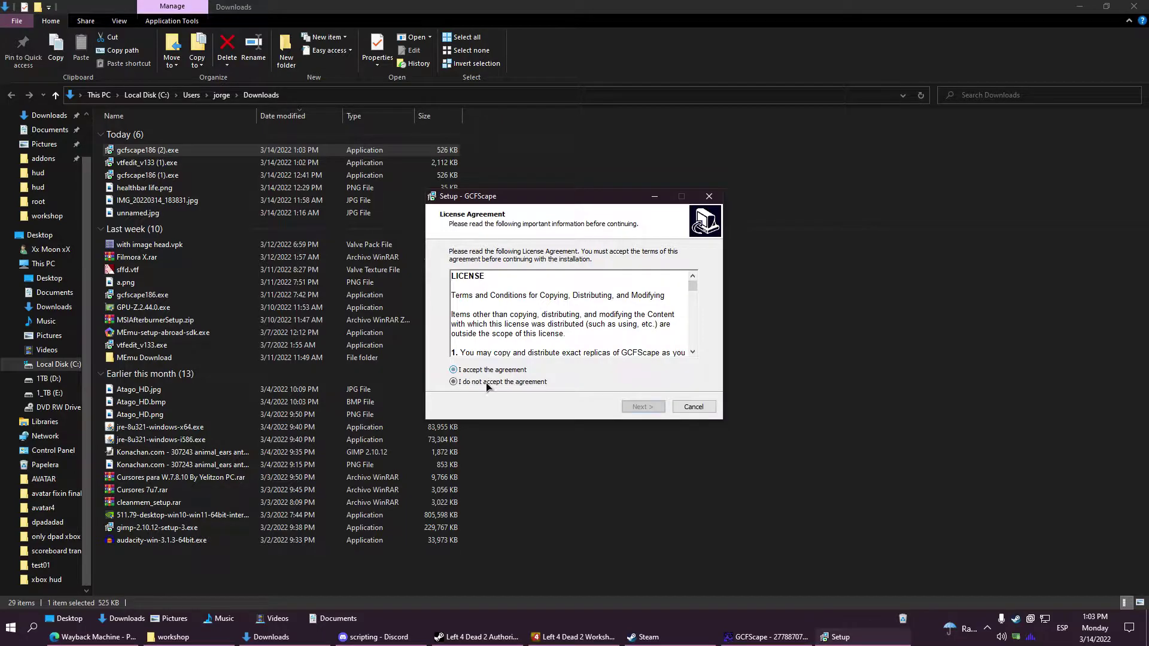
pyautogui.click(645, 408)
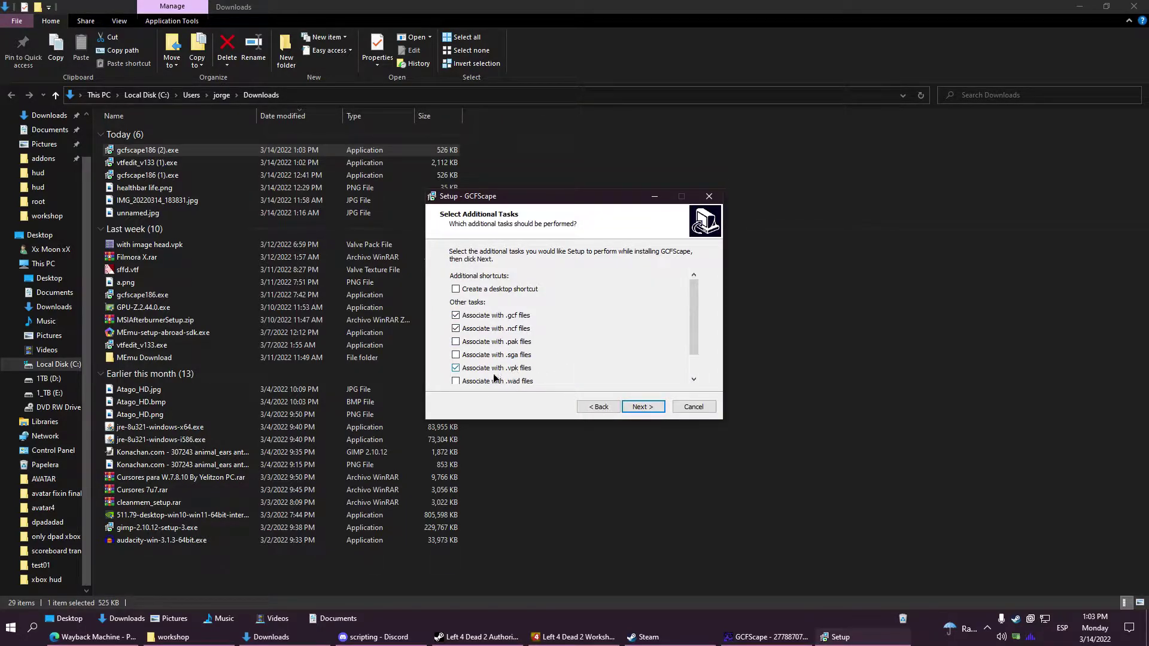
# Keep the .gcf, .ncf, .vpk and .xzp file associations for GCFScape and proceed to the installation.
pyautogui.moveTo(695, 317); pyautogui.dragTo(695, 337)
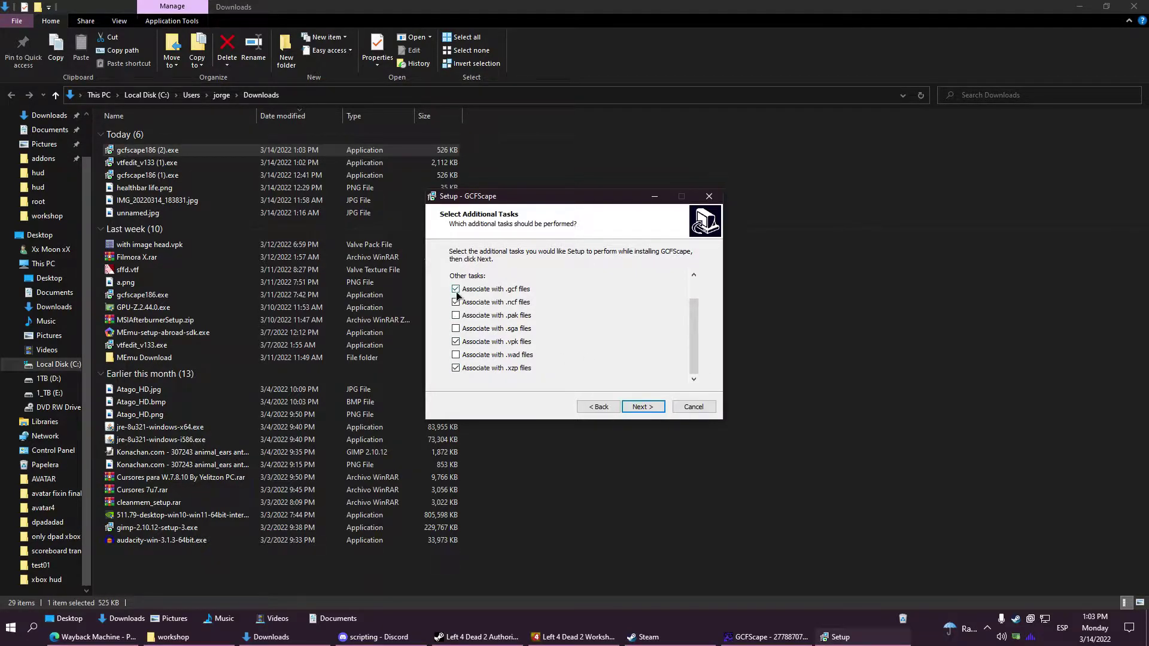
pyautogui.scroll(2, 688, 344)
pyautogui.scroll(-2, 635, 321)
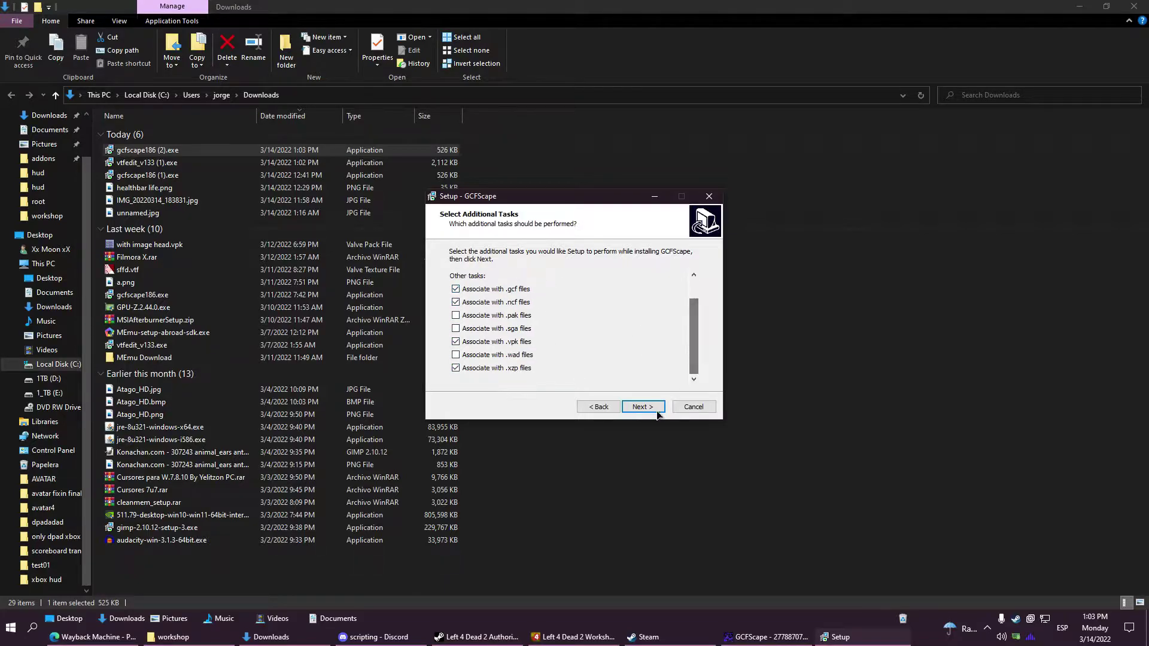
pyautogui.click(661, 409)
pyautogui.moveTo(512, 287); pyautogui.dragTo(551, 321)
pyautogui.click(641, 408)
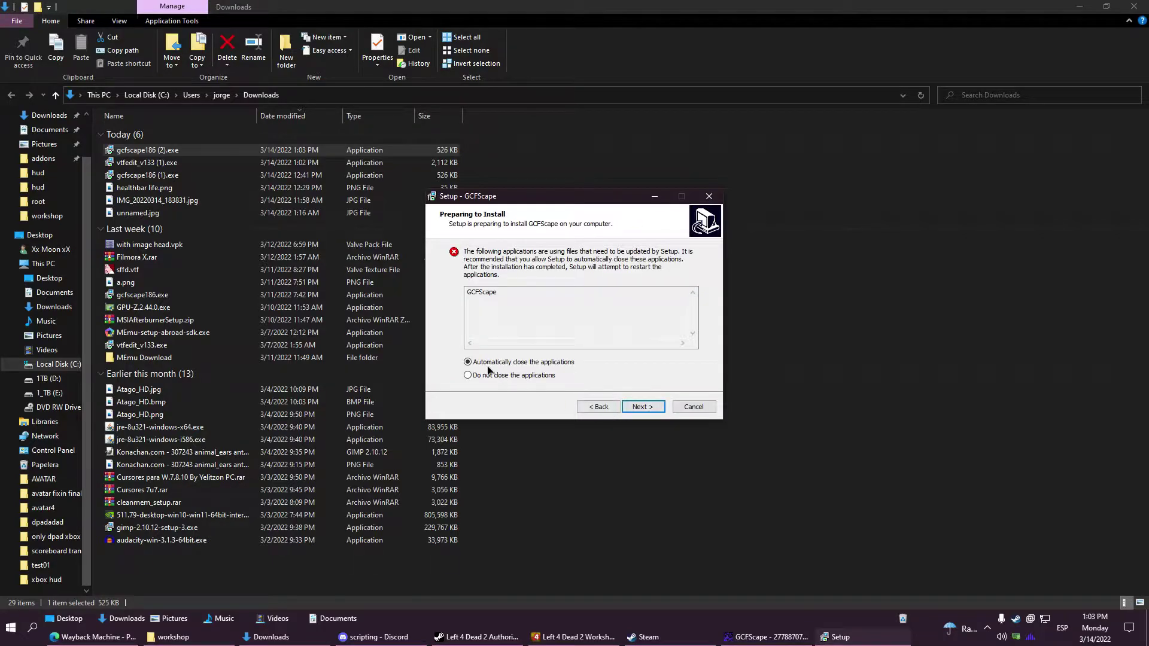
# Close the running GCFScape window, continue the installation with automatic closing of applications, and finish the setup wizard.
pyautogui.rightClick(731, 617)
pyautogui.click(757, 602)
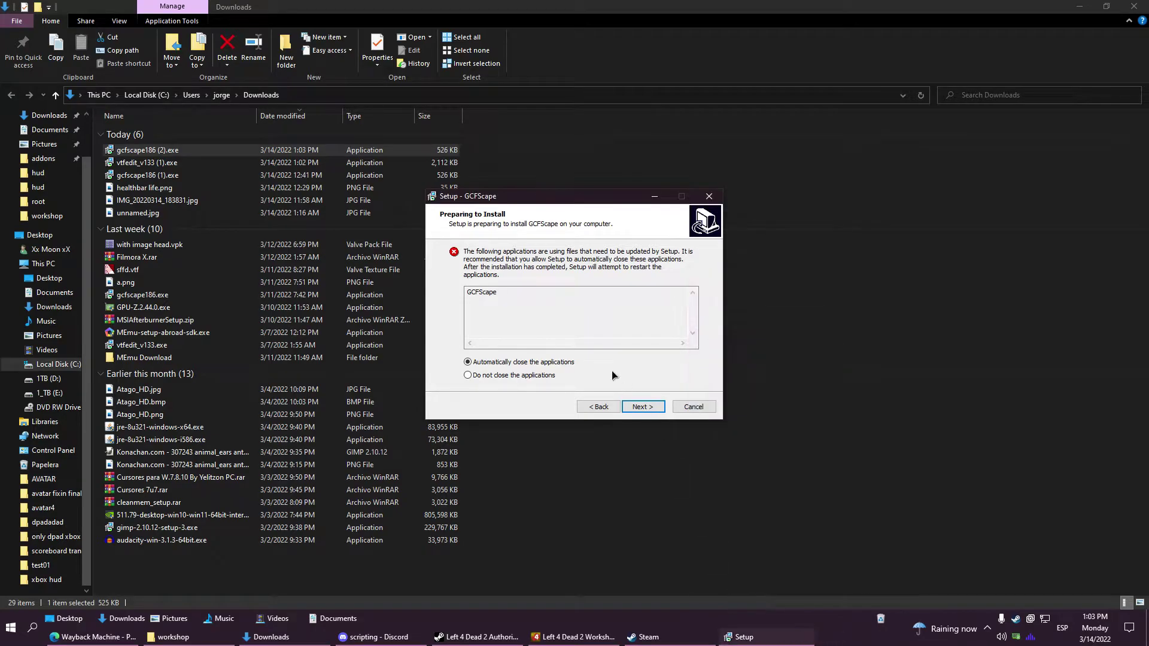
pyautogui.click(635, 409)
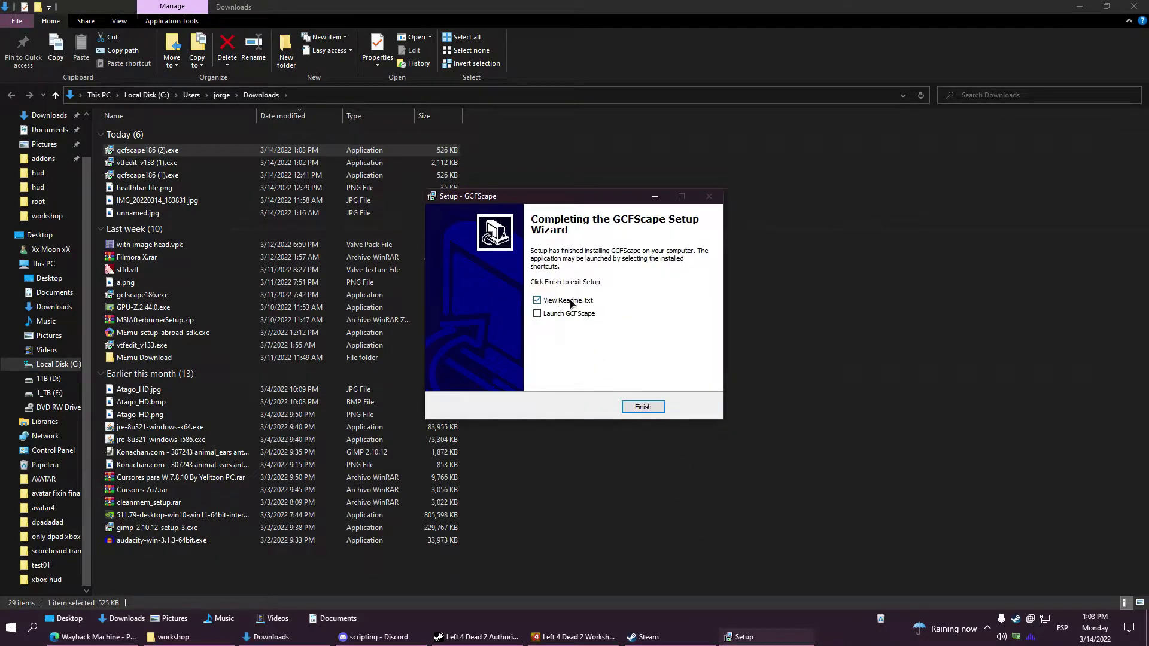
pyautogui.click(651, 409)
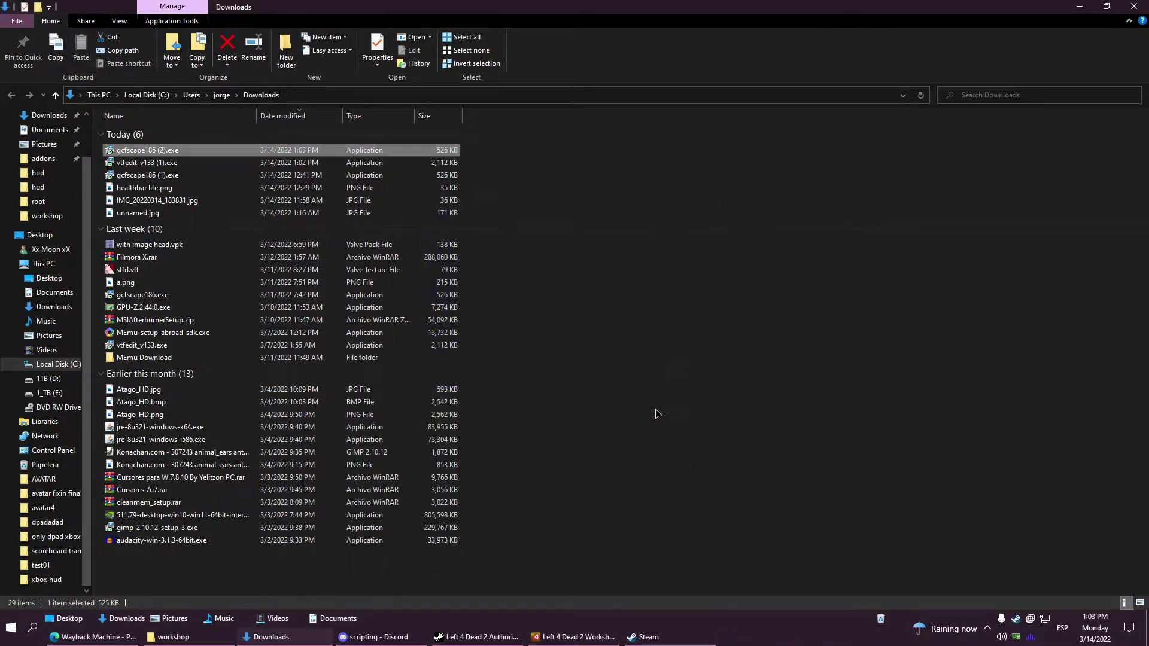
# Delete gcfscape186 (2).exe, vtfedit_v133 (1).exe and gcfscape186 (1).exe from the Downloads folder.
pyautogui.click(479, 215)
pyautogui.moveTo(472, 147); pyautogui.dragTo(463, 165)
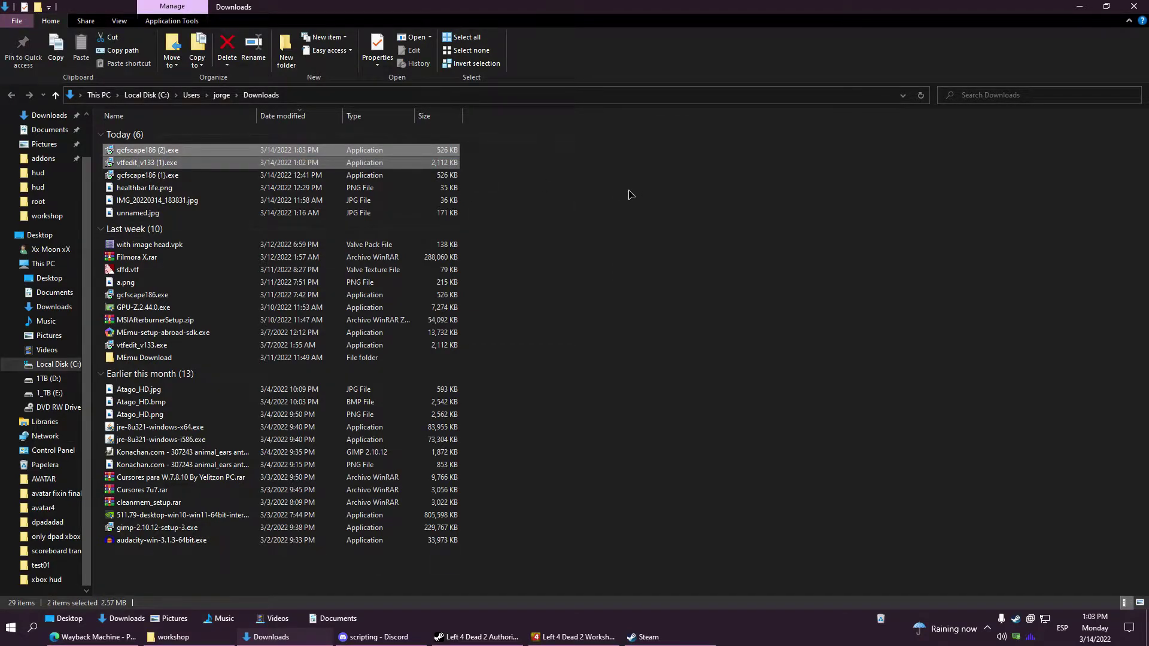
pyautogui.hotkey('shift', 'Down')
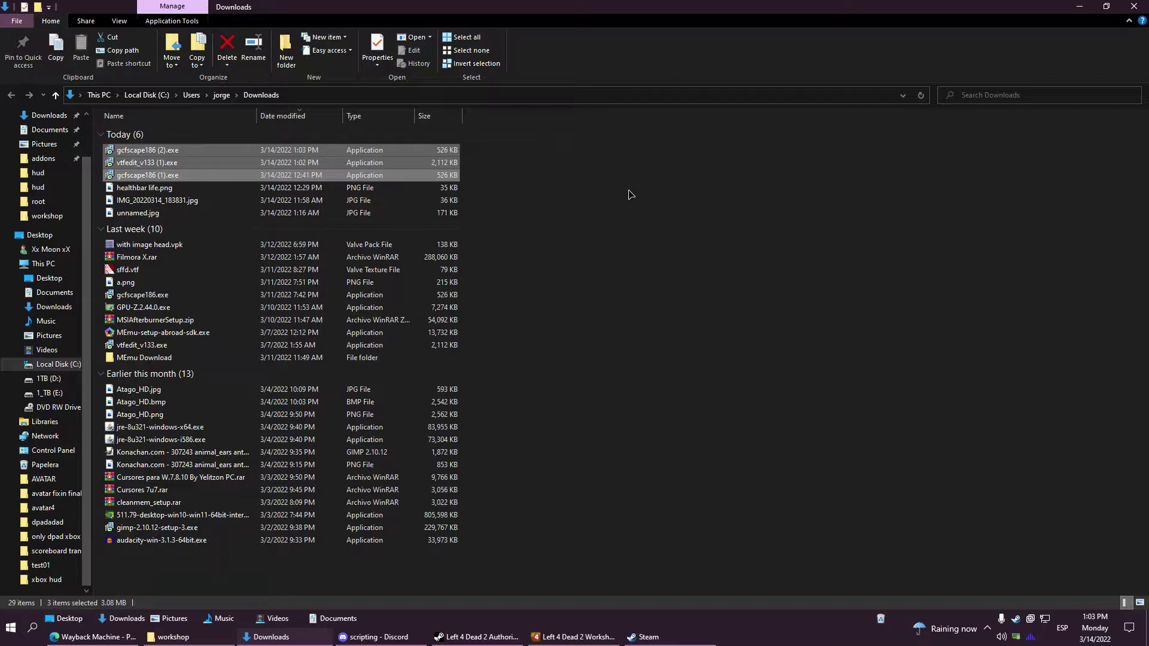
pyautogui.press('Delete')
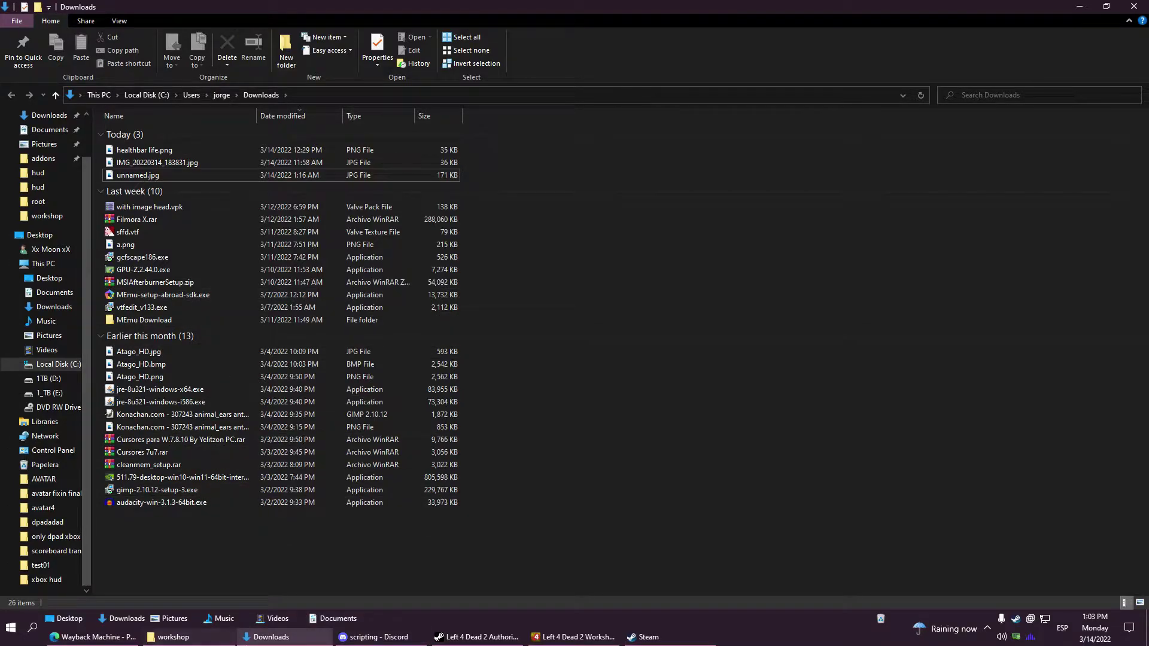
# Return to the workshop folder and open 2778870716.vpk in GCFScape.
pyautogui.click(174, 637)
pyautogui.click(154, 146)
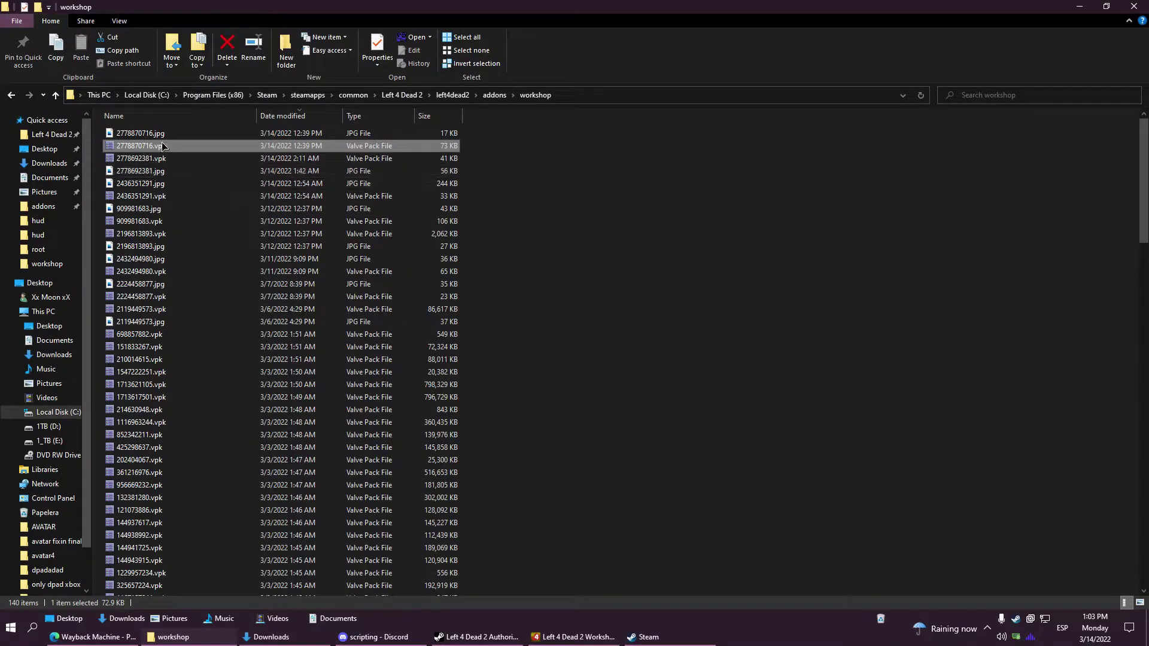
pyautogui.doubleClick(393, 151)
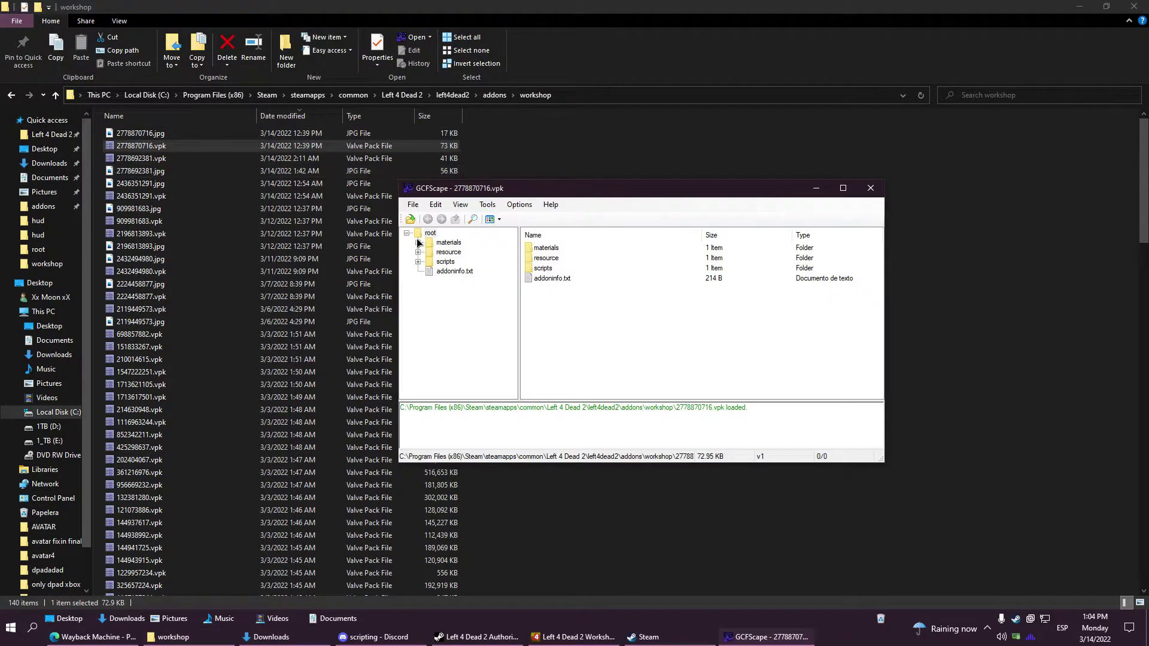
# Extract the package's root folder into a new Desktop folder named logotype.
pyautogui.click(407, 233)
pyautogui.rightClick(432, 238)
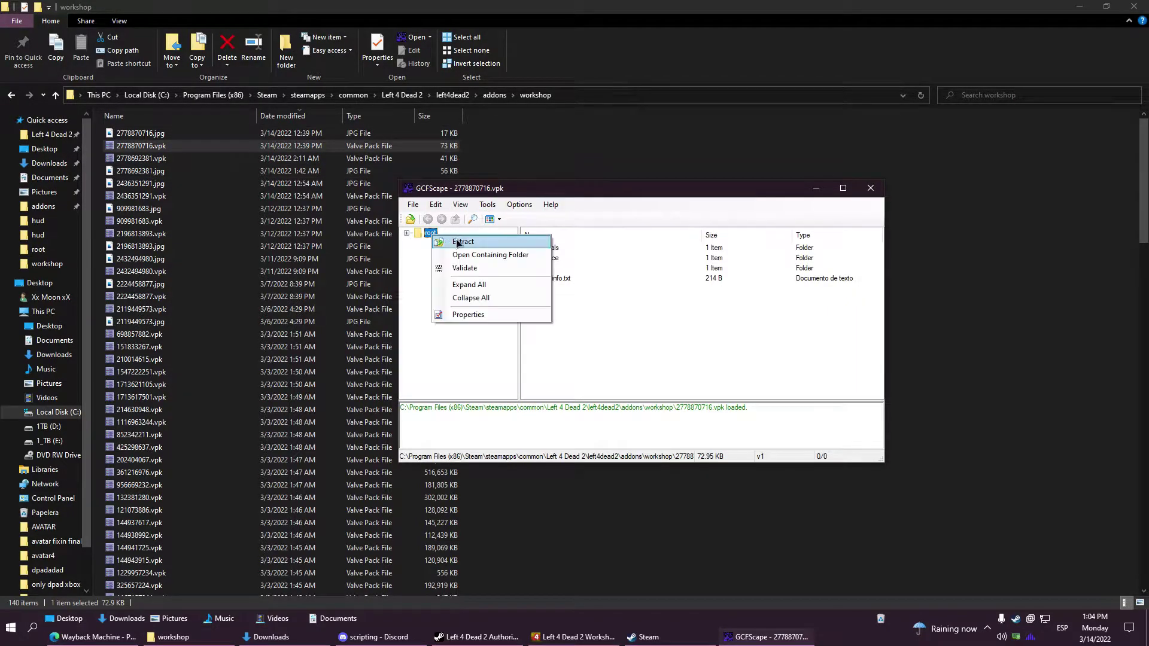
pyautogui.click(460, 245)
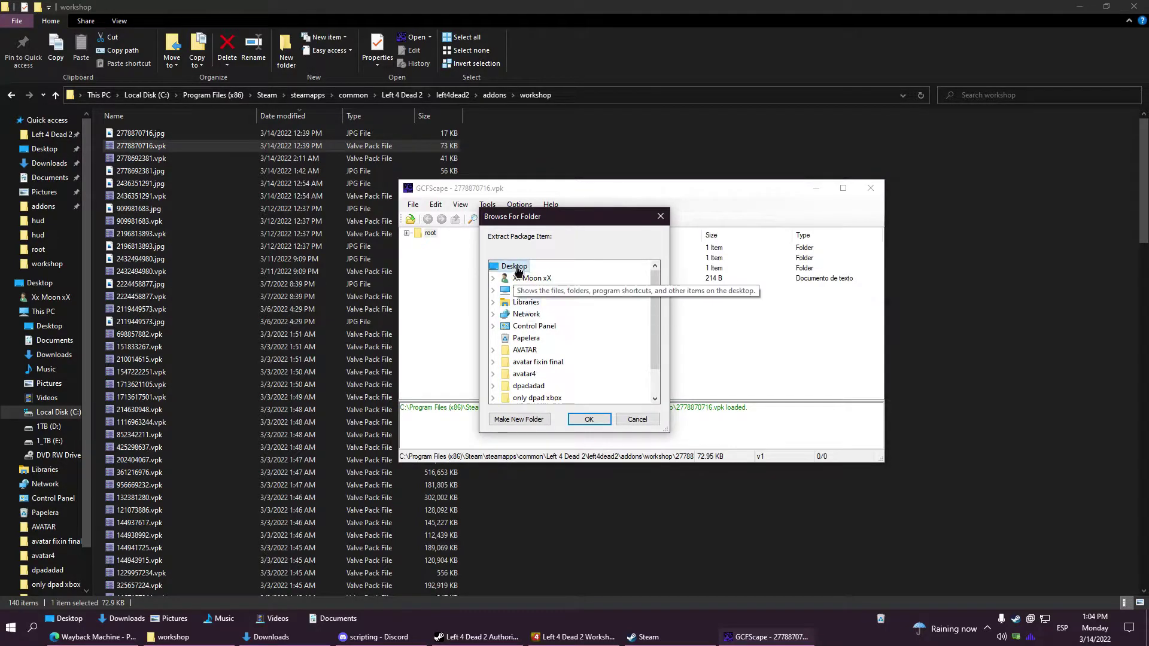
pyautogui.click(520, 420)
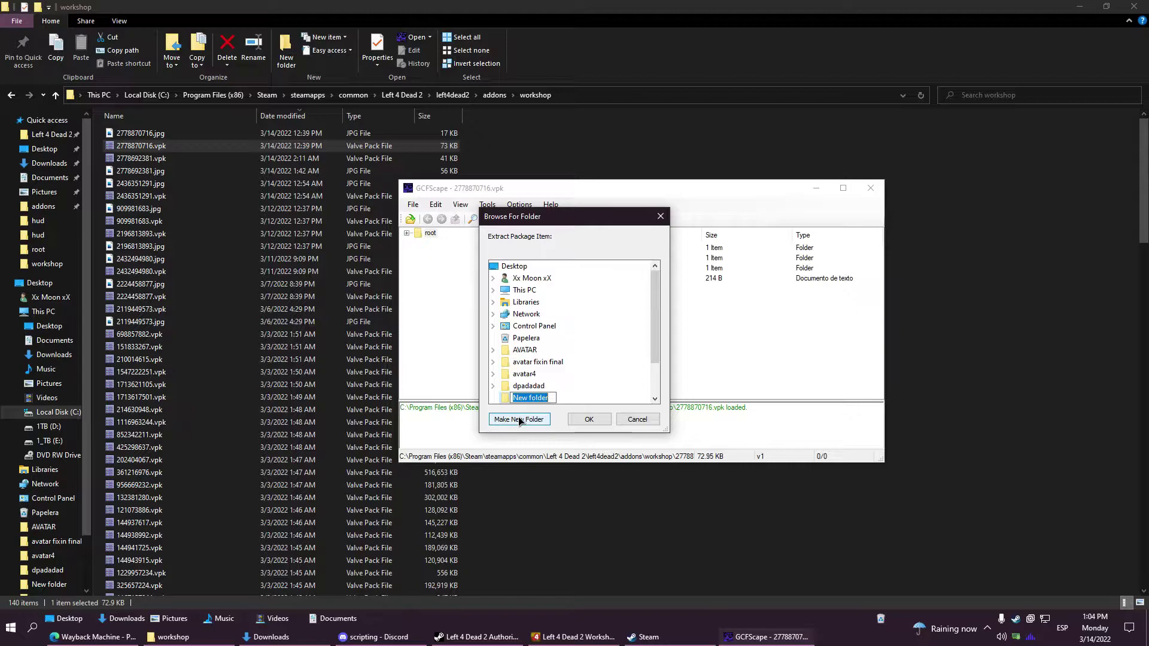
pyautogui.press('BackSpace')
pyautogui.press('Return')
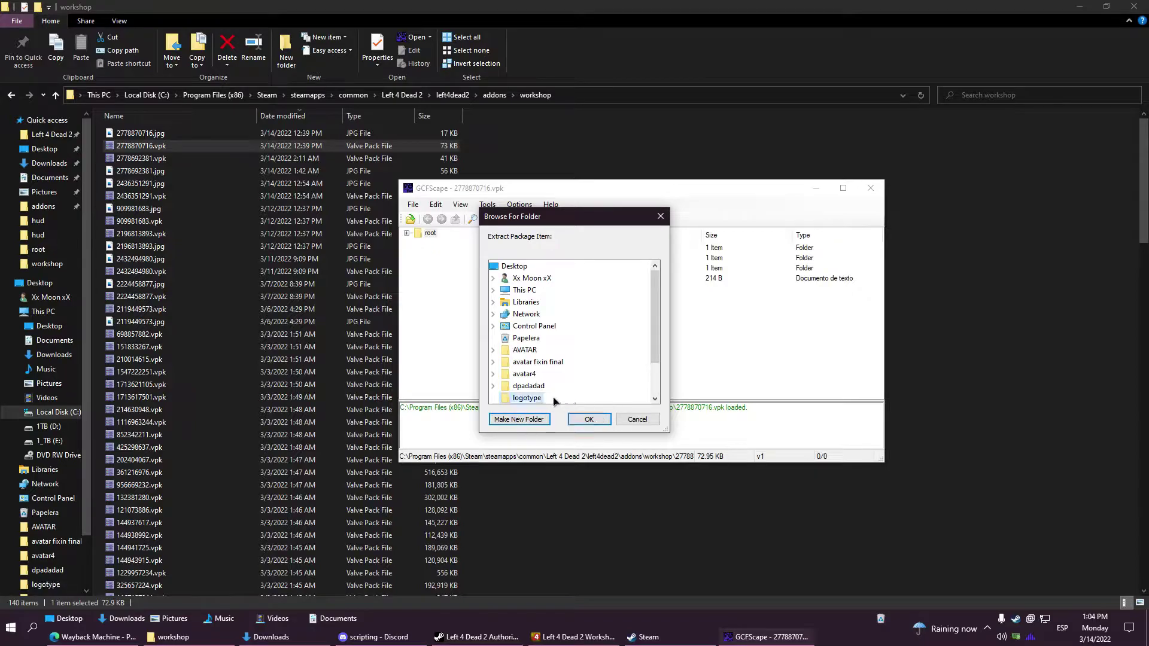
pyautogui.click(592, 421)
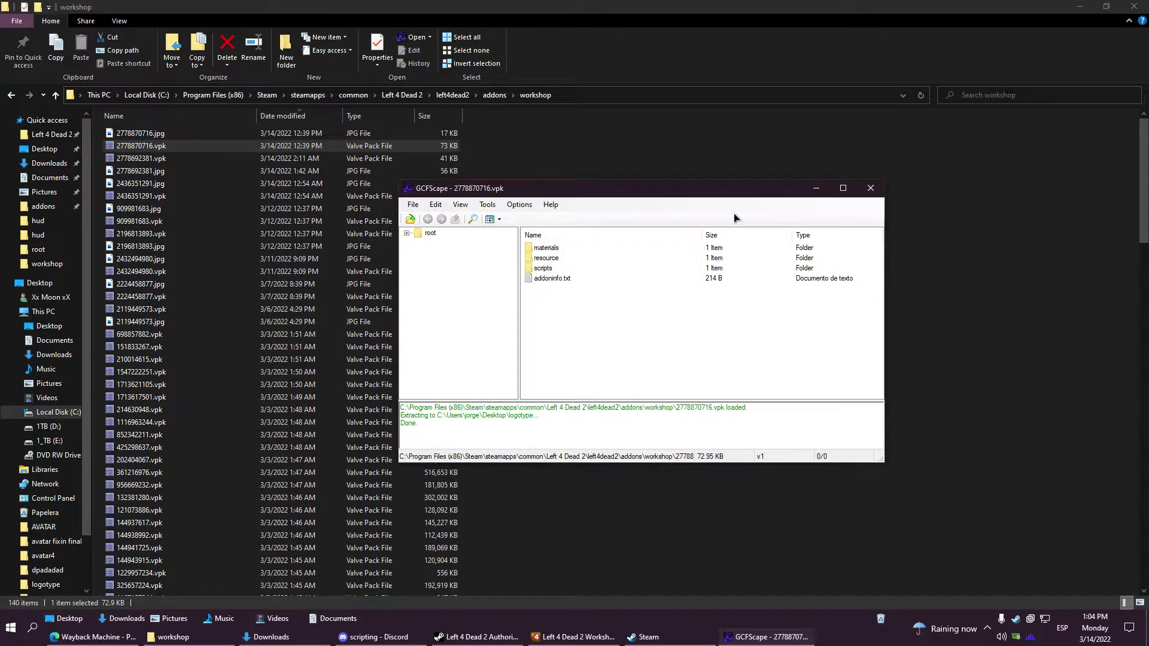
# Close GCFScape and open logo.vtf from the Desktop folder logotype\root\materials\vgui\hud in VTFEdit.
pyautogui.click(871, 189)
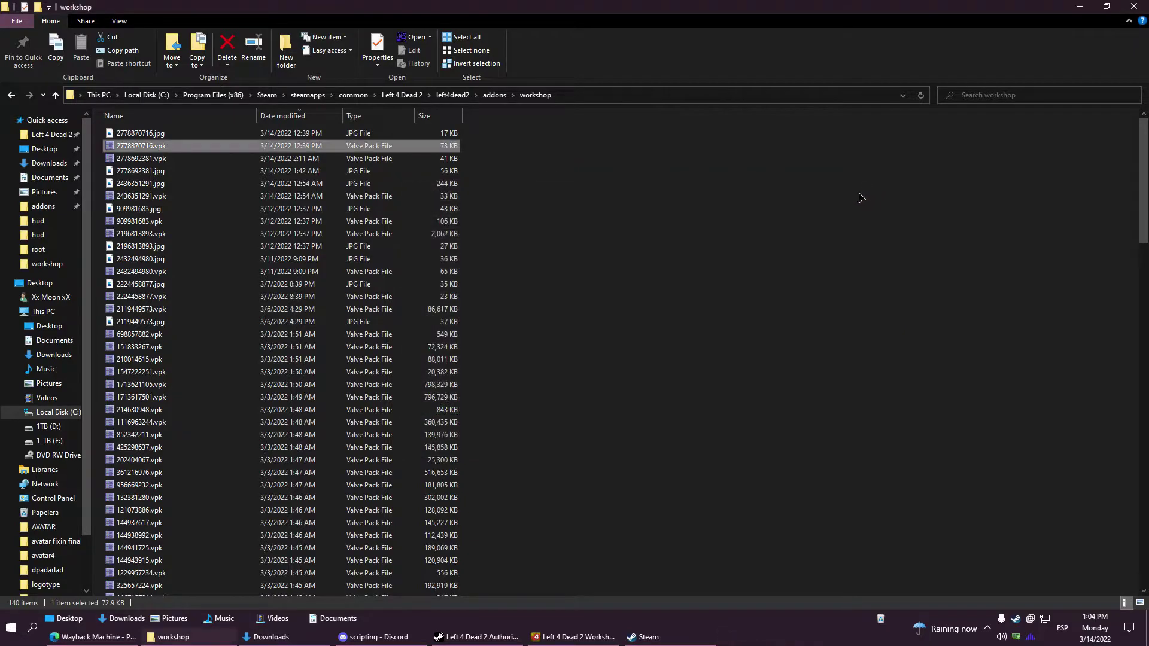
pyautogui.click(45, 149)
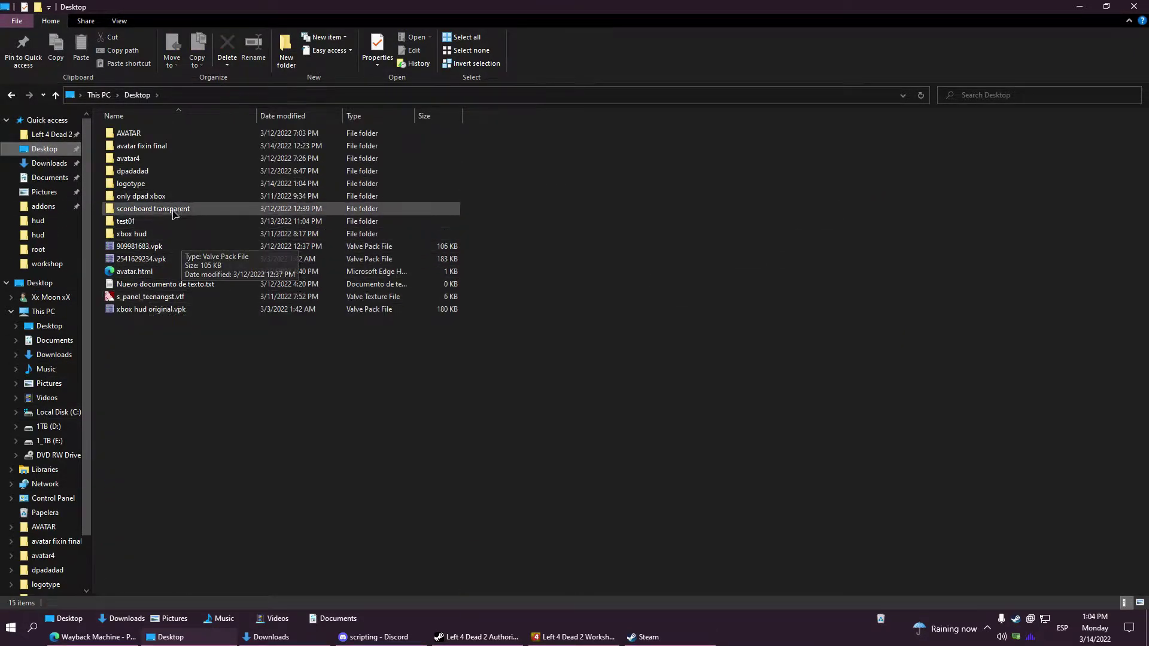
pyautogui.doubleClick(133, 184)
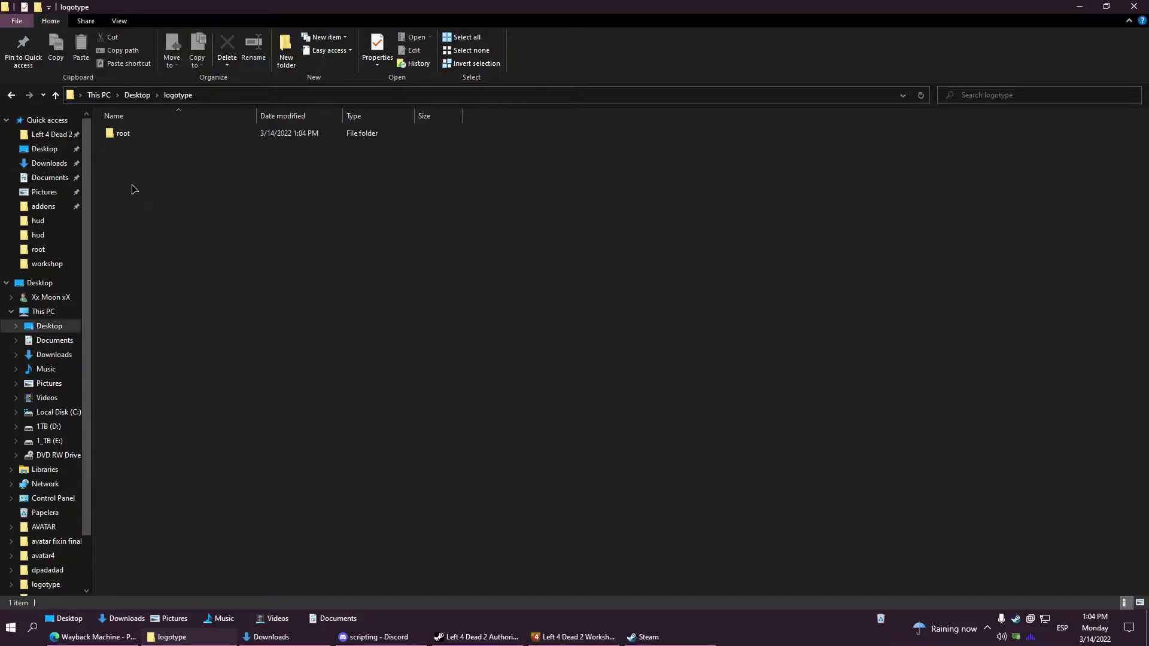
pyautogui.doubleClick(124, 135)
pyautogui.doubleClick(152, 137)
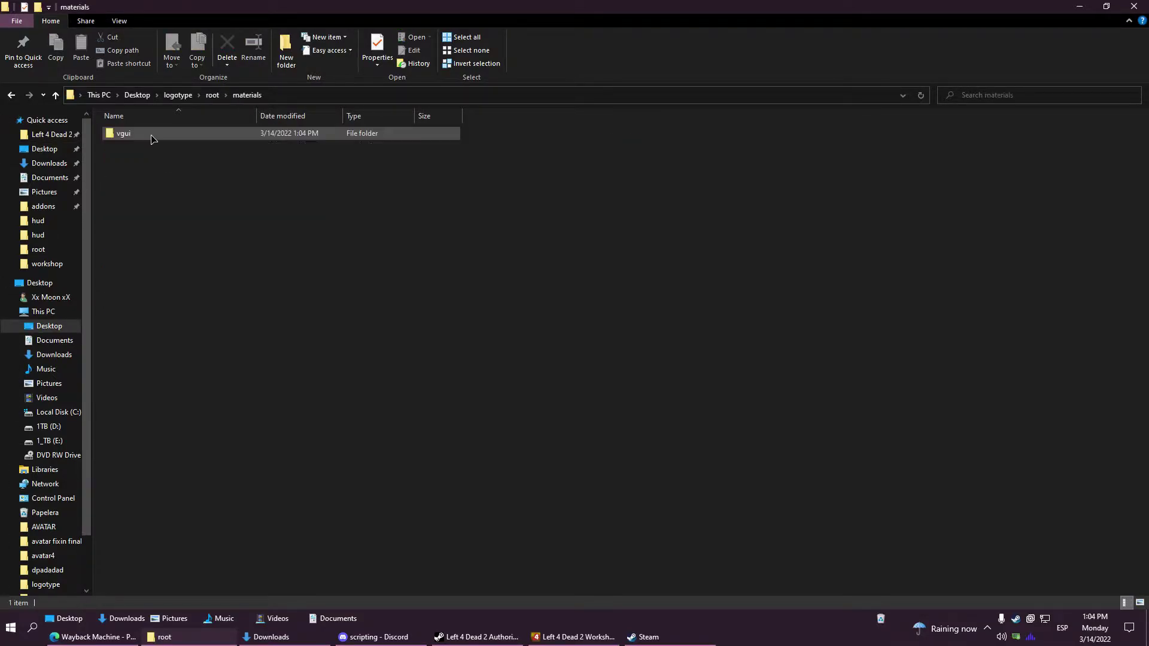
pyautogui.doubleClick(178, 135)
pyautogui.doubleClick(179, 138)
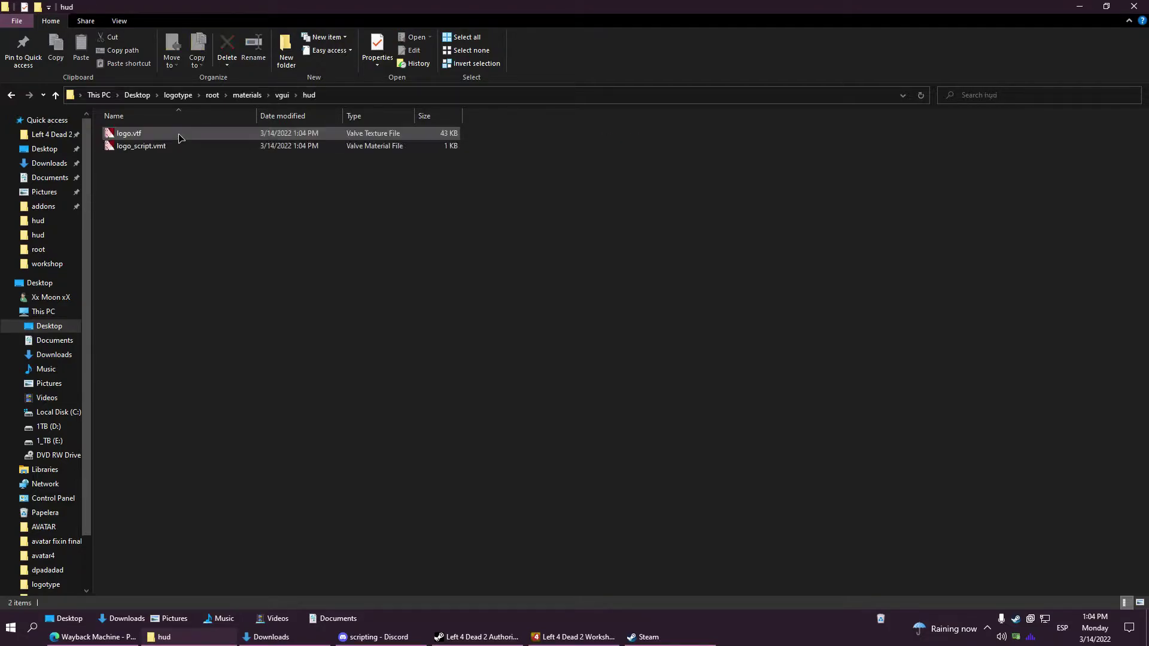
pyautogui.click(133, 138)
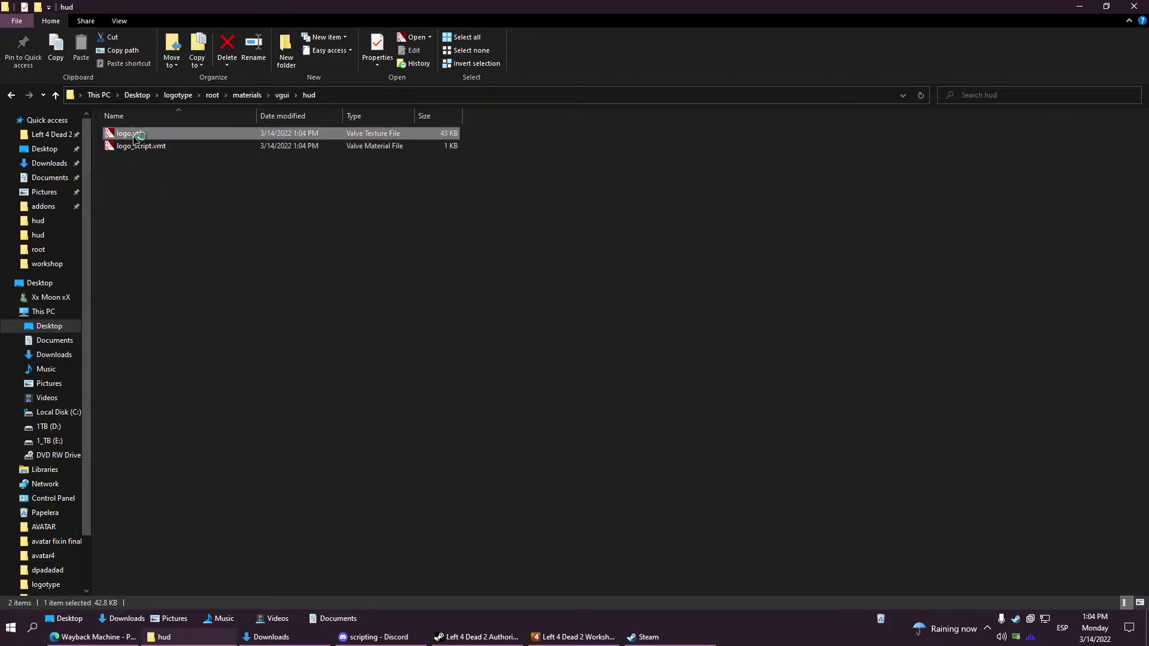
pyautogui.doubleClick(133, 137)
pyautogui.moveTo(657, 176); pyautogui.dragTo(465, 187)
# Import texas_arknights_draw.jpg from the Pictures folder into VTFEdit.
pyautogui.click(326, 198)
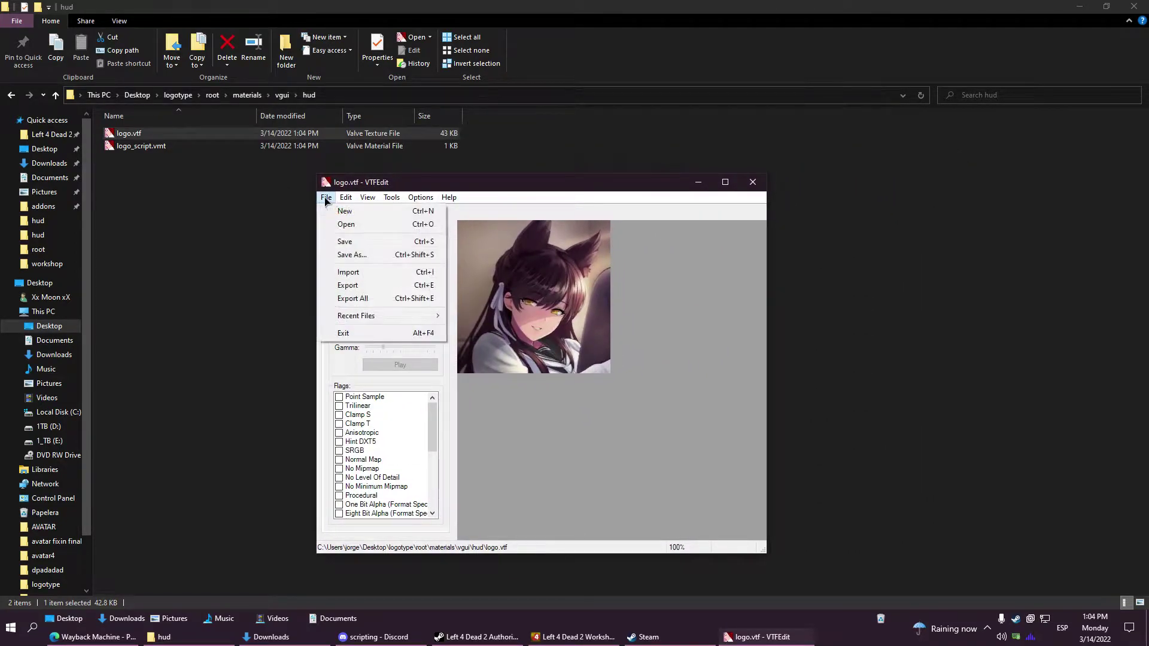
pyautogui.click(350, 274)
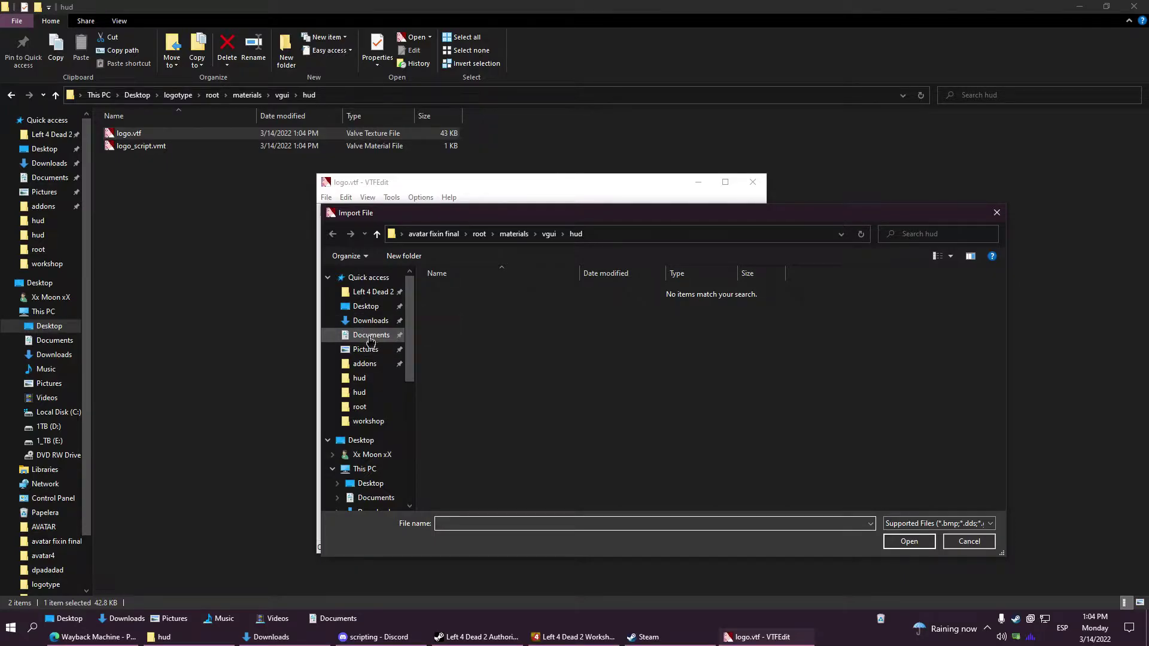
pyautogui.click(366, 349)
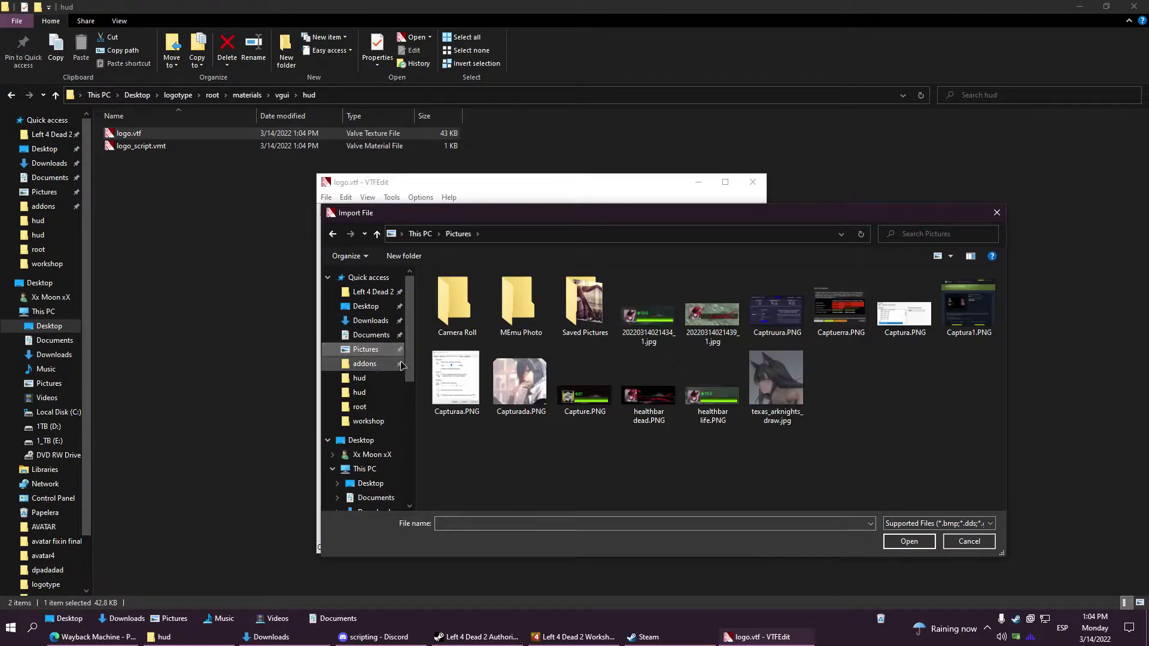
pyautogui.click(796, 401)
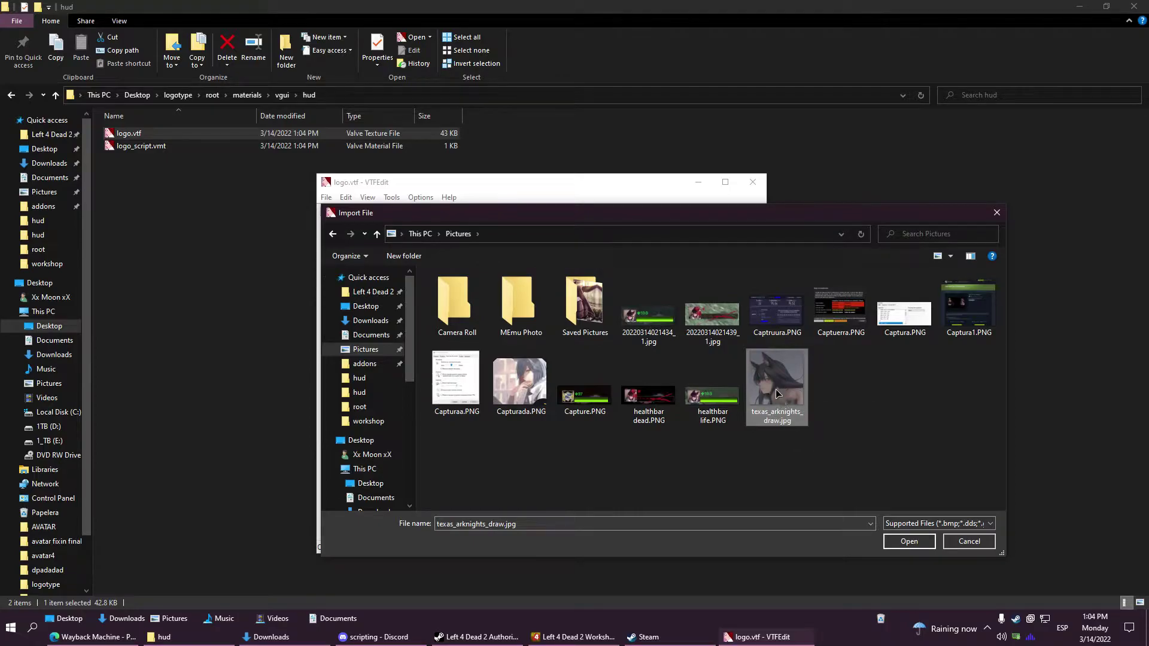
pyautogui.doubleClick(776, 395)
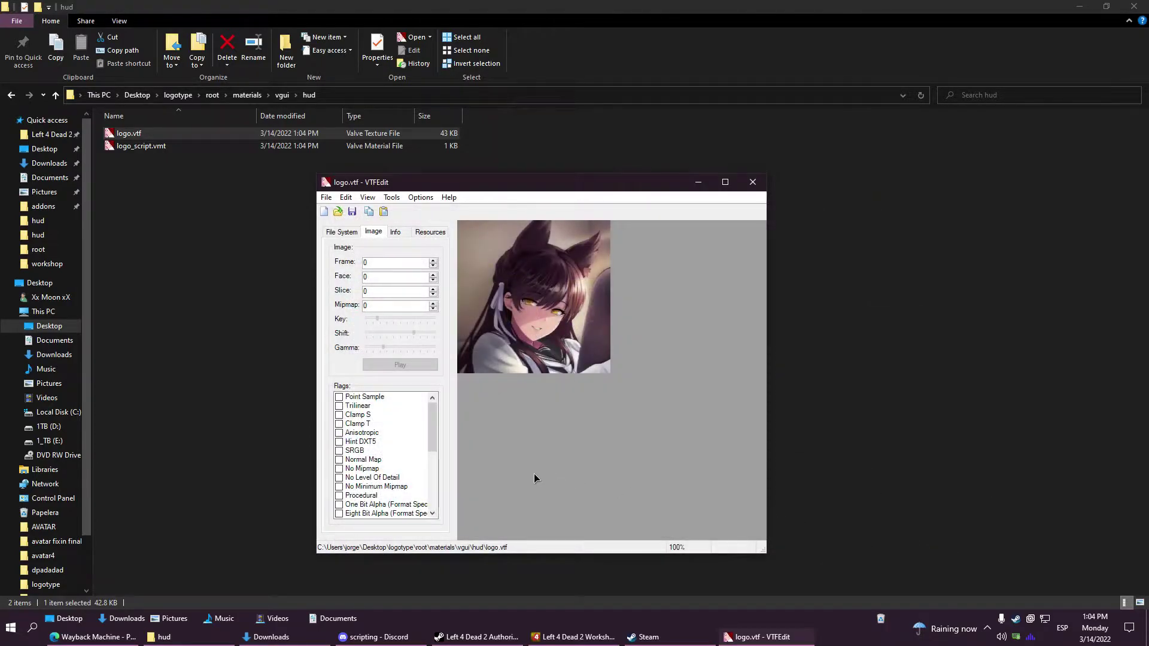
# Set the imported texture's maximum width and maximum height to 256 and accept the VTF options.
pyautogui.click(464, 441)
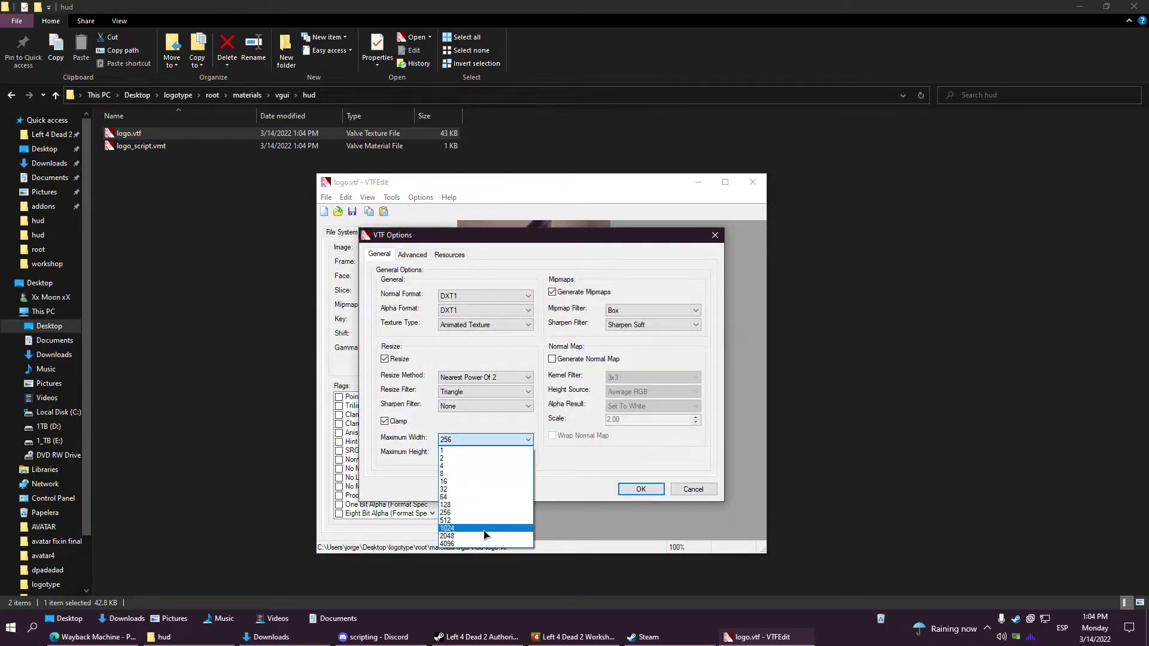
pyautogui.click(460, 513)
pyautogui.click(465, 454)
pyautogui.click(464, 527)
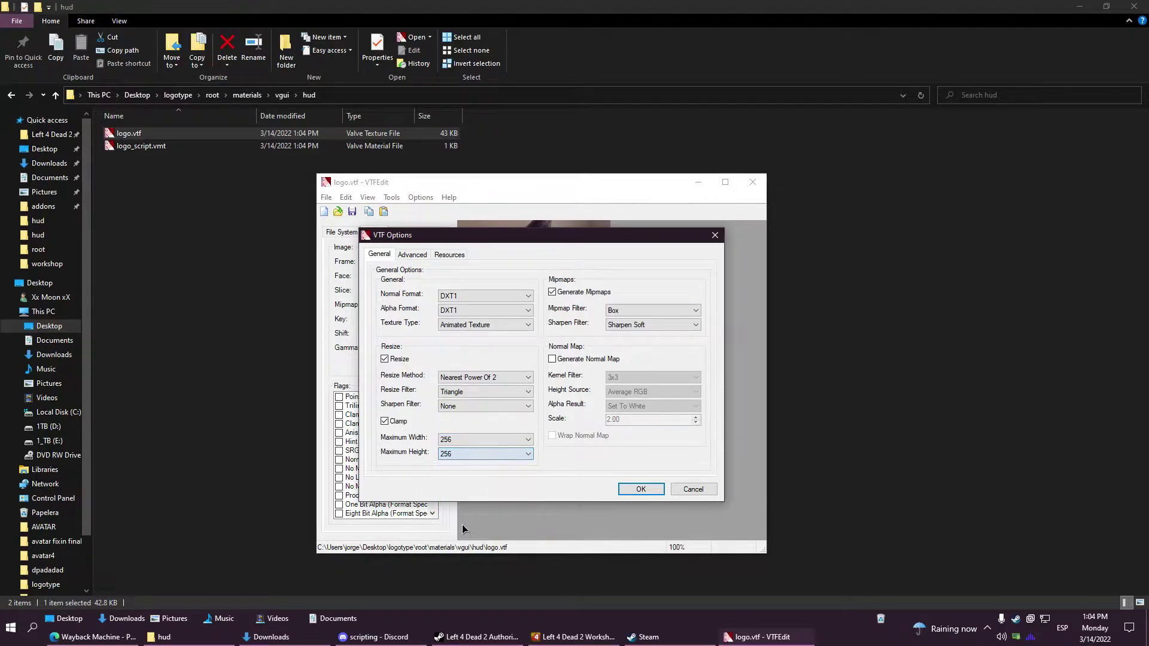
pyautogui.click(641, 490)
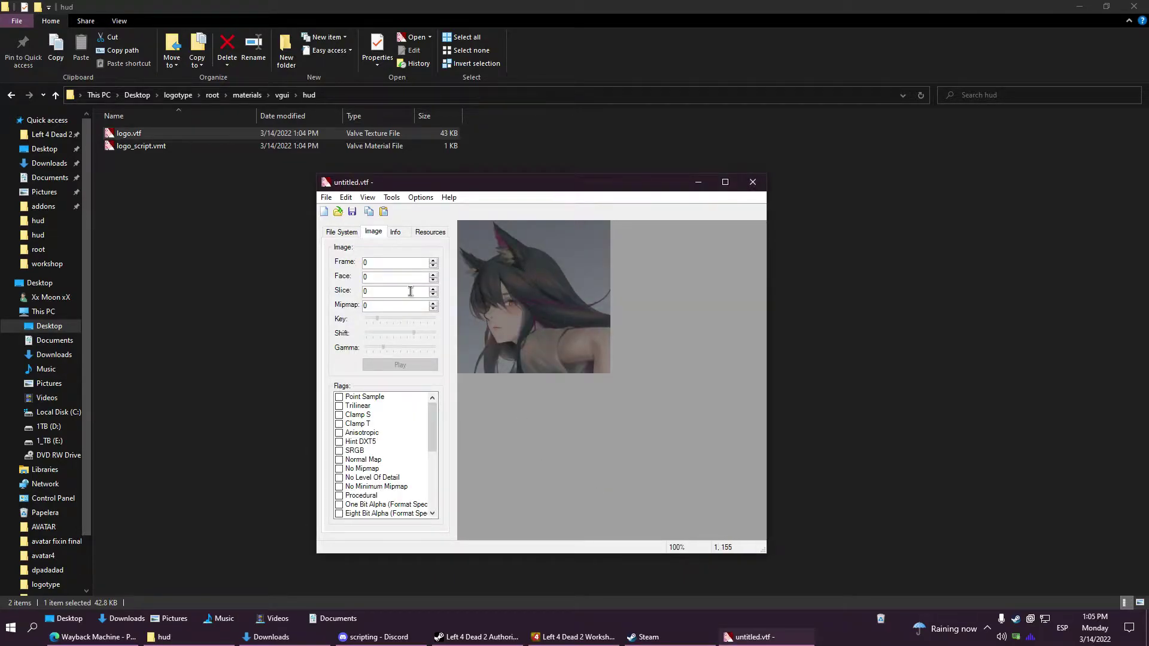
# Save the texture over logo.vtf in the Desktop folder logotype\root\materials\vgui\hud, replacing the existing file, and close VTFEdit.
pyautogui.click(352, 212)
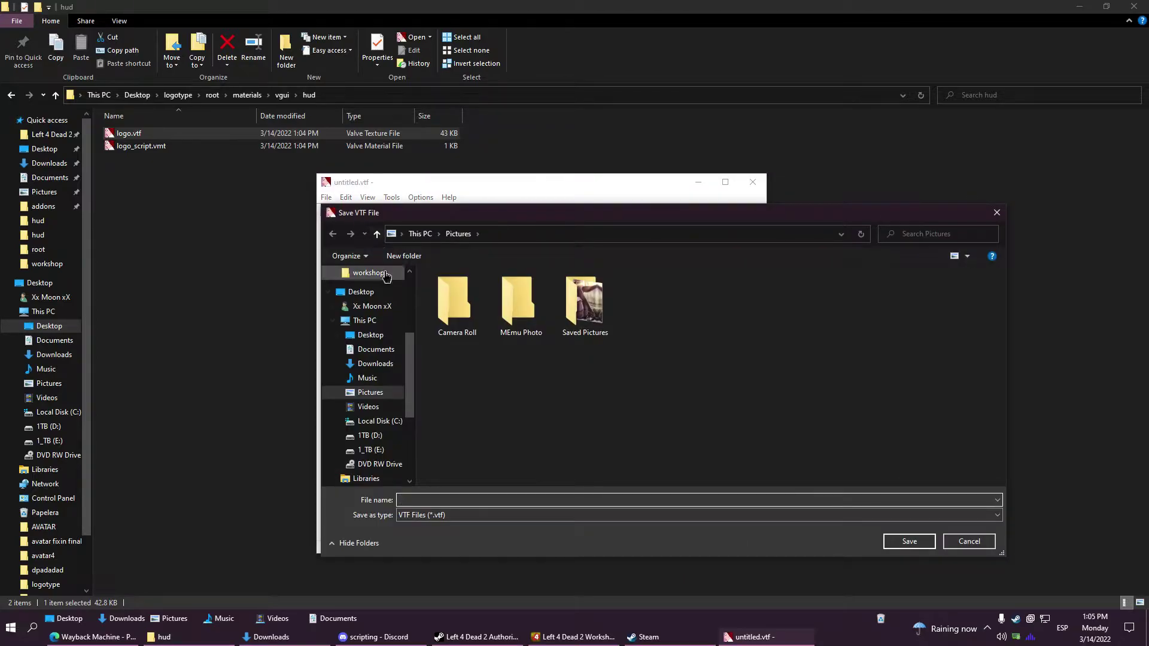
pyautogui.scroll(1, 411, 362)
pyautogui.click(370, 377)
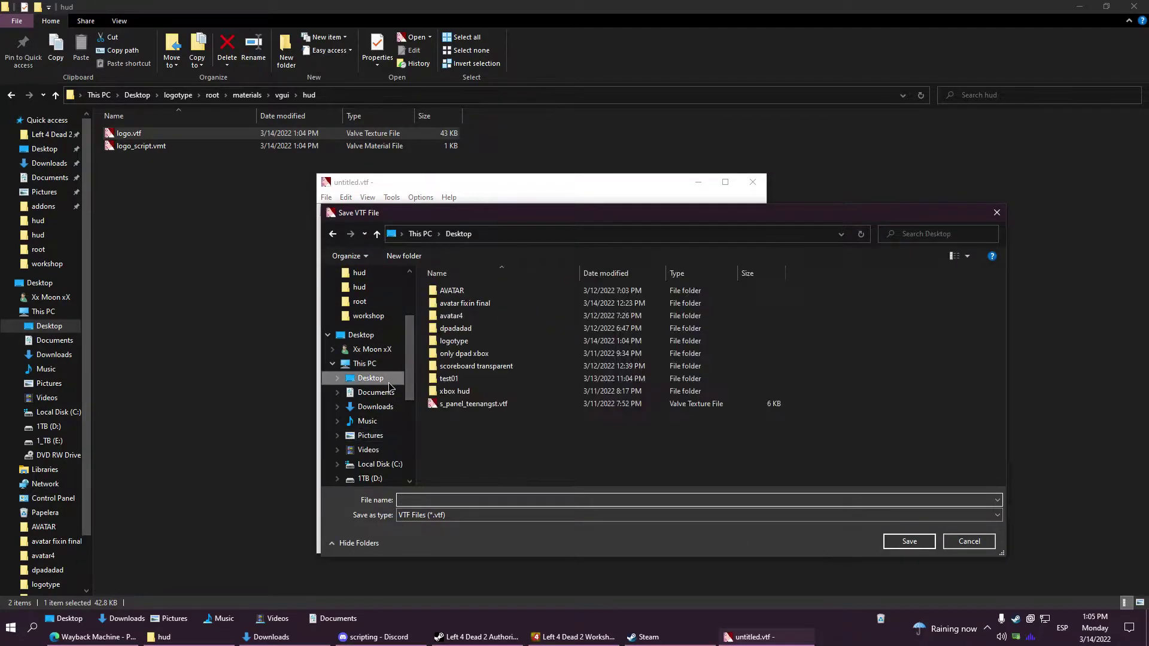
pyautogui.doubleClick(450, 341)
pyautogui.doubleClick(454, 291)
pyautogui.doubleClick(454, 292)
pyautogui.doubleClick(464, 293)
pyautogui.doubleClick(481, 294)
pyautogui.click(523, 293)
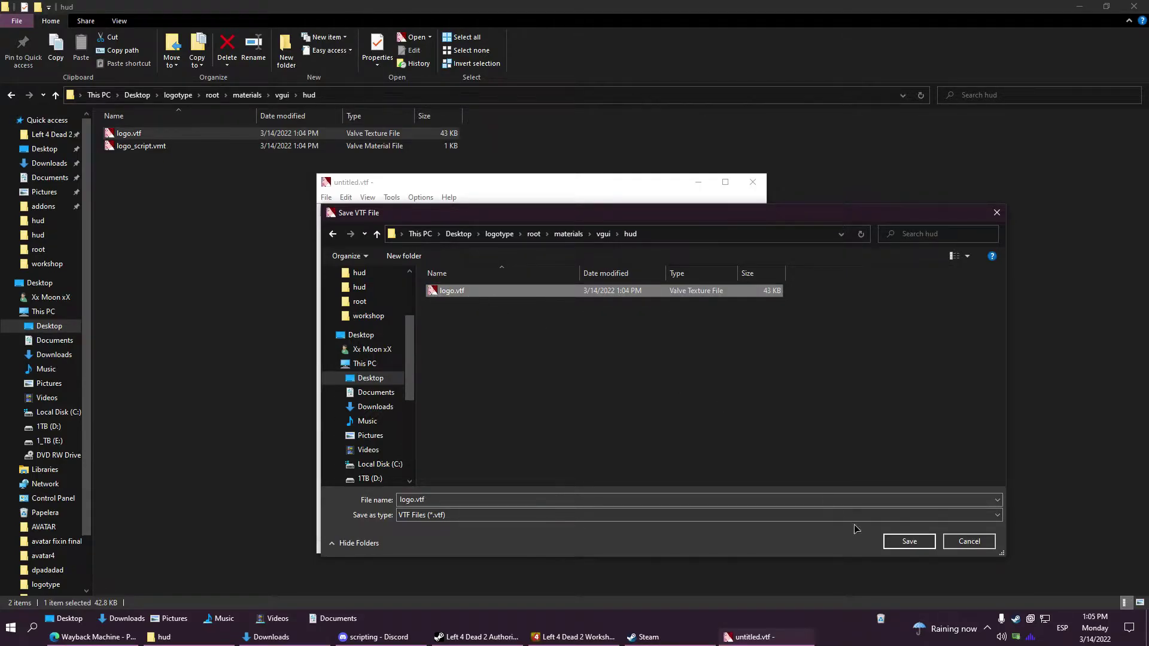
pyautogui.click(911, 542)
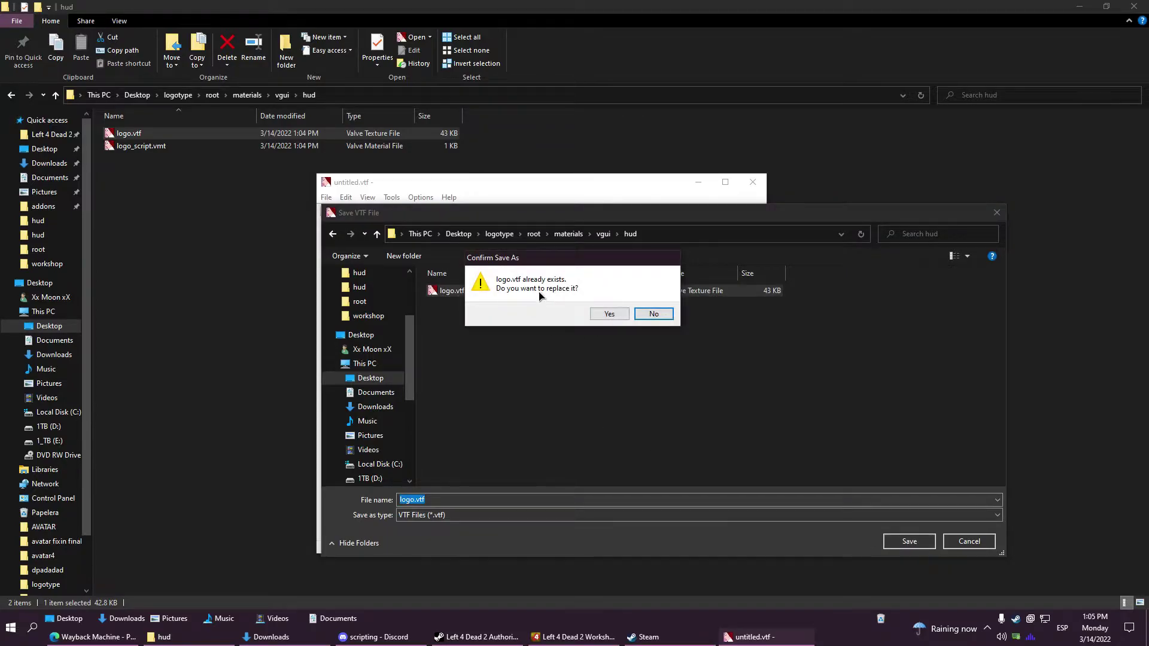
pyautogui.click(608, 313)
pyautogui.click(748, 184)
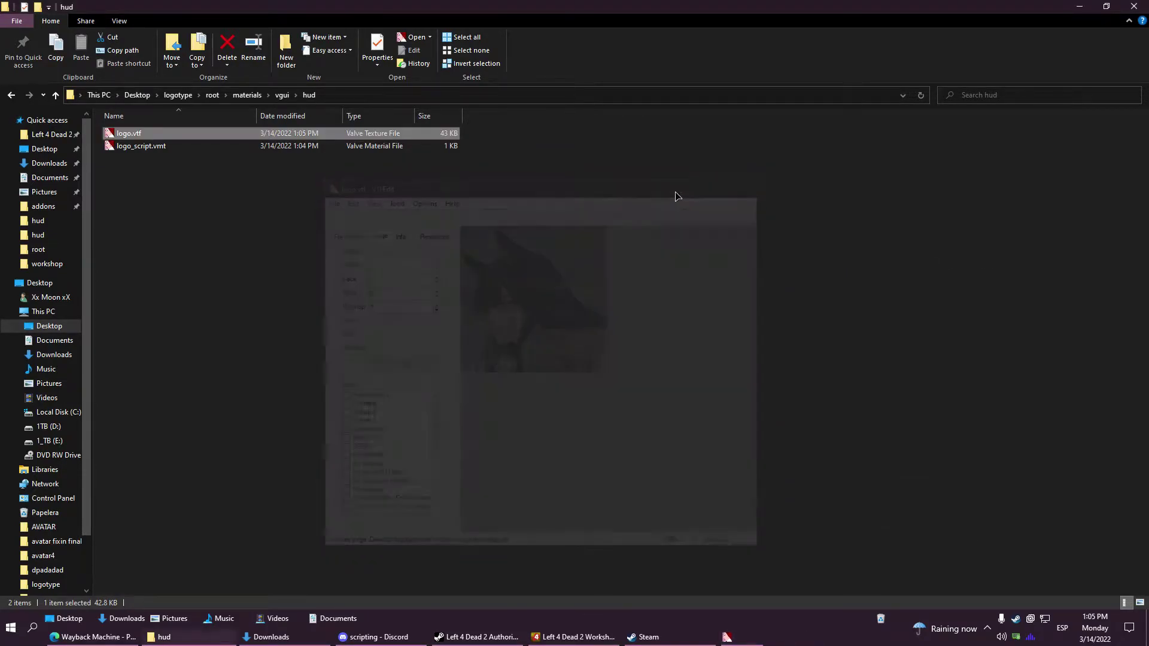
# Go back to the logotype folder, and browse Left 4 Dead 2's local files from Steam to select vpk.exe in the bin folder.
pyautogui.click(179, 95)
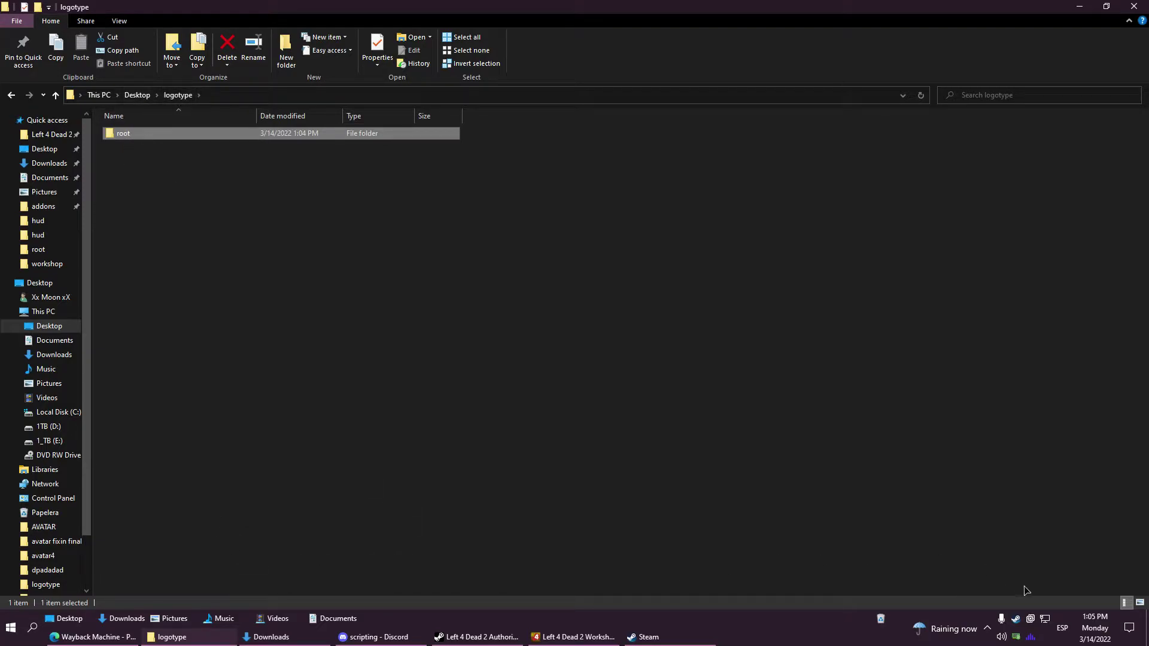
pyautogui.click(1017, 620)
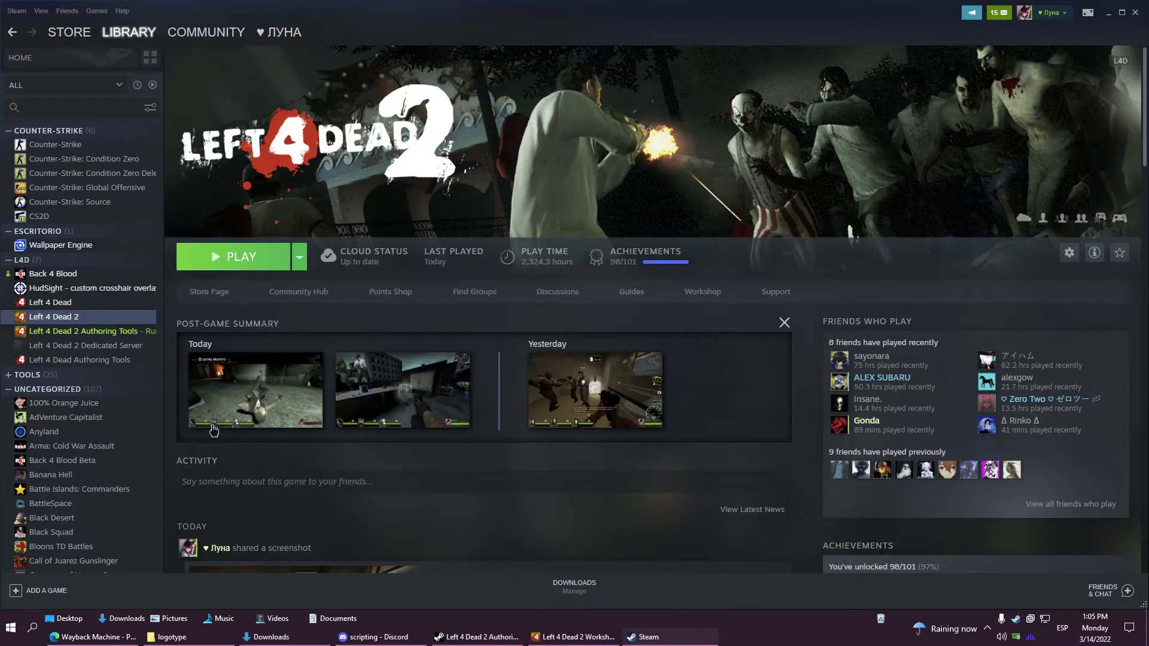
pyautogui.rightClick(58, 320)
pyautogui.moveTo(98, 391)
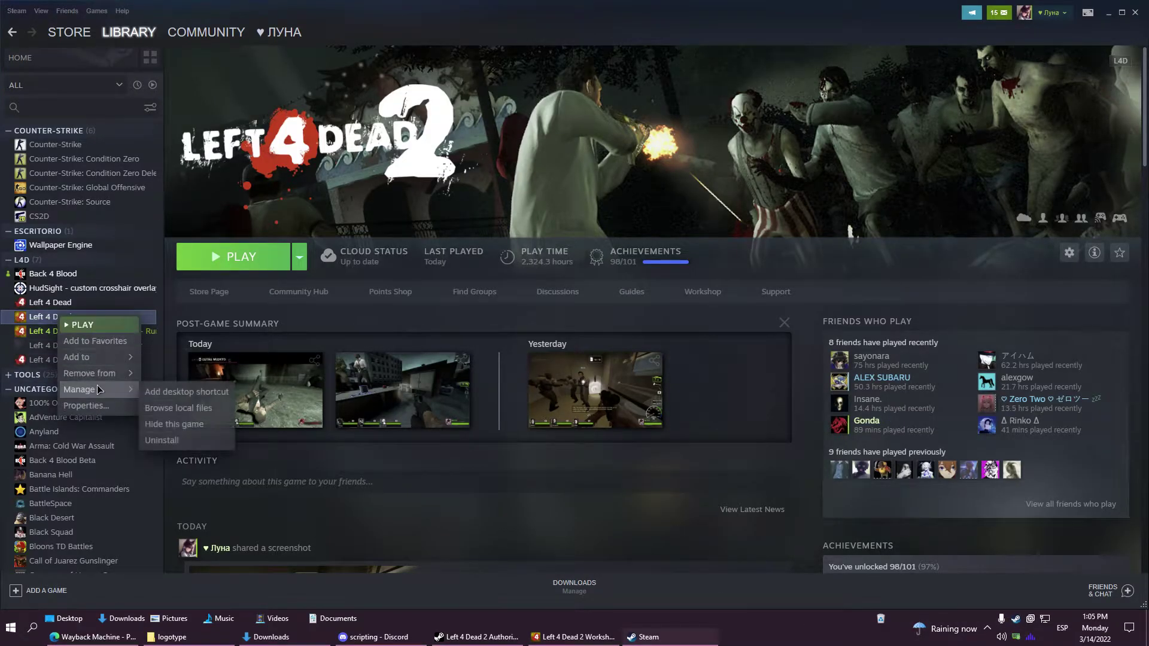
pyautogui.click(177, 409)
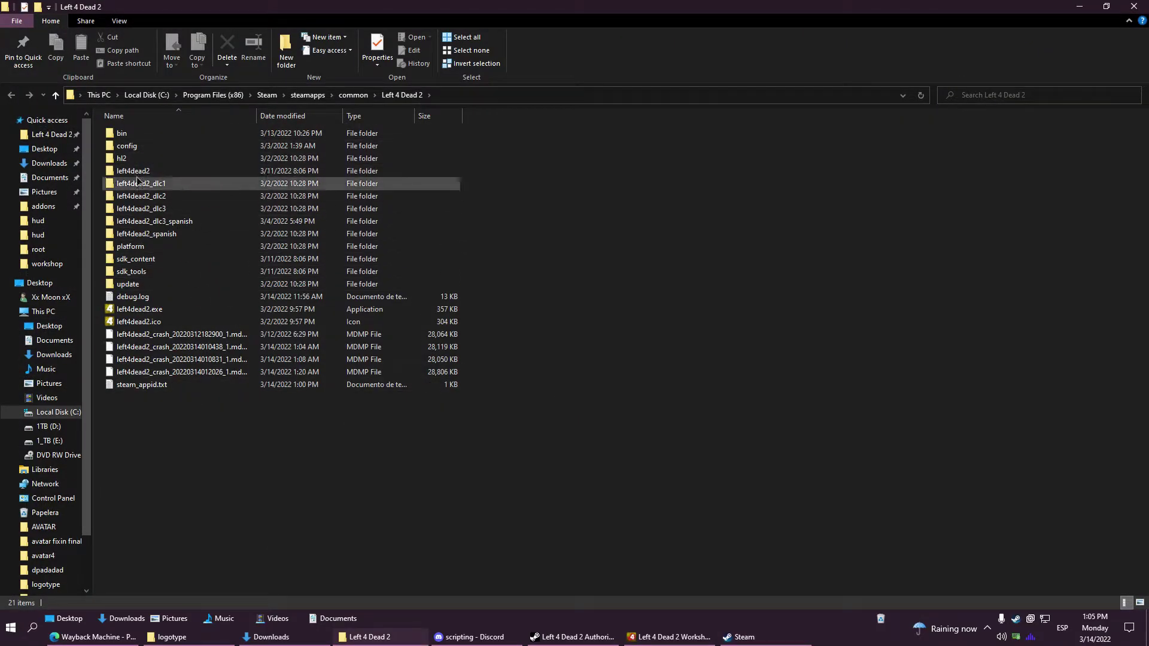
pyautogui.doubleClick(121, 134)
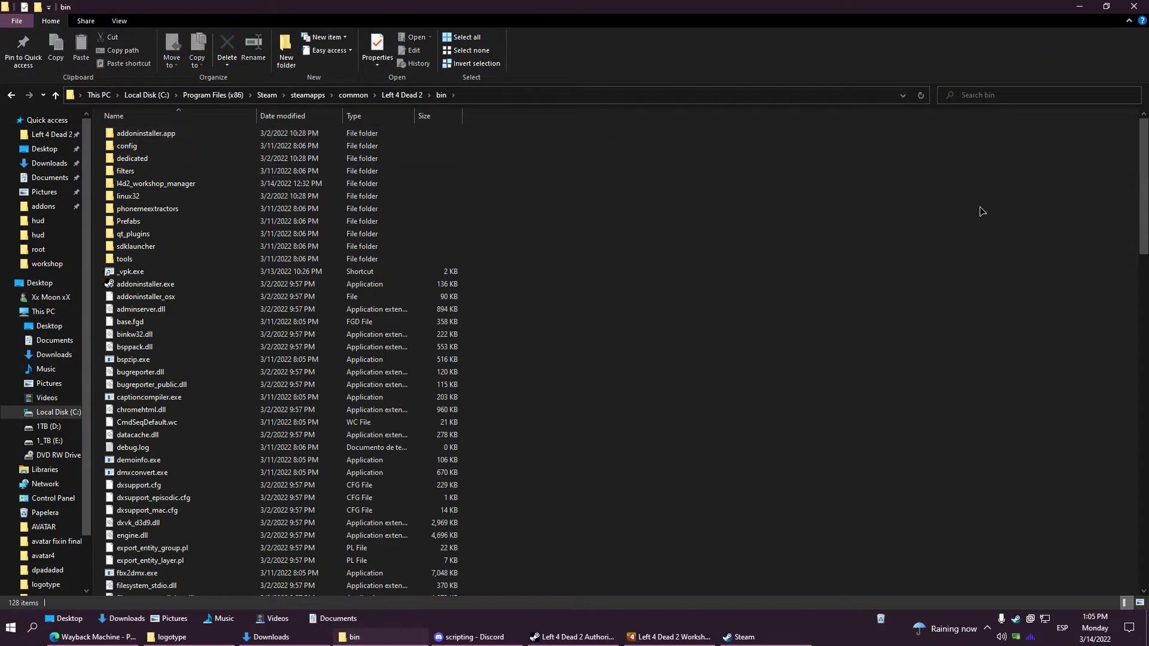
pyautogui.moveTo(1144, 179); pyautogui.dragTo(1144, 529)
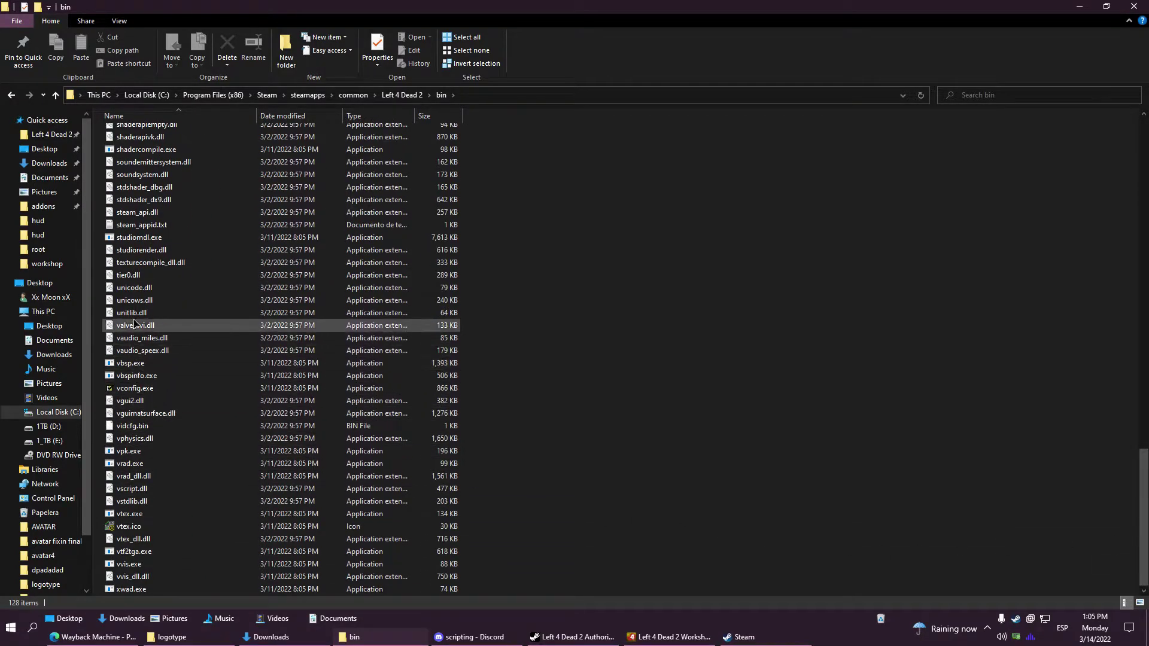
pyautogui.click(160, 456)
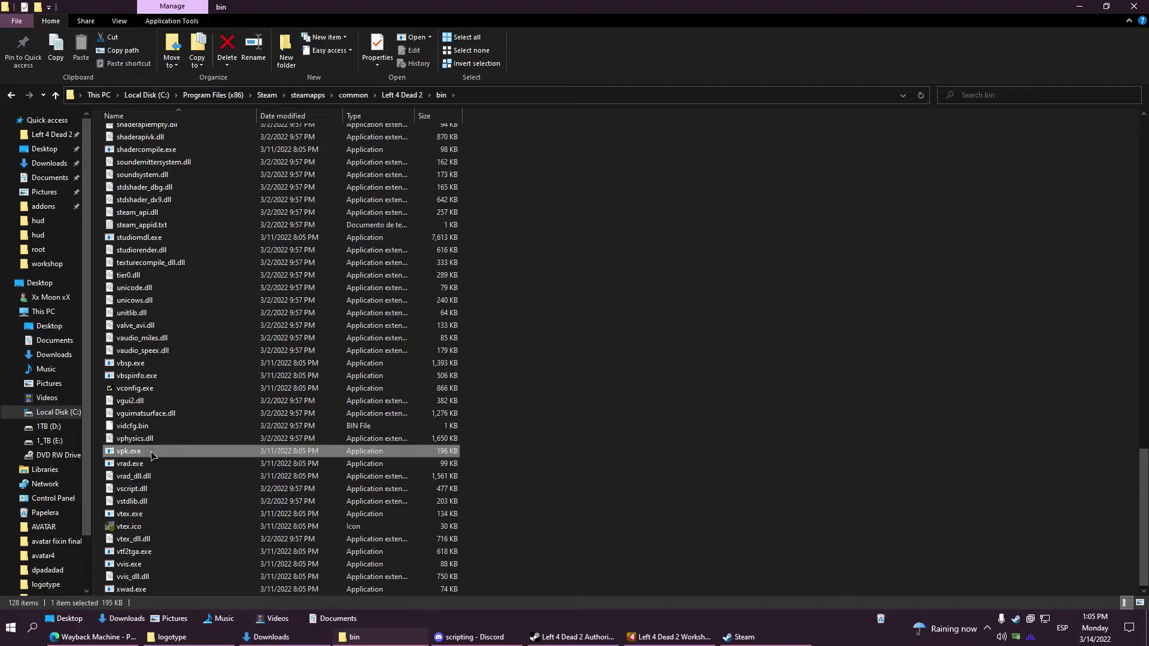
# Place the bin window beside the logotype folder with Steam minimized, and pack the root folder into a VPK using vpk.exe.
pyautogui.moveTo(379, 9); pyautogui.dragTo(934, 64)
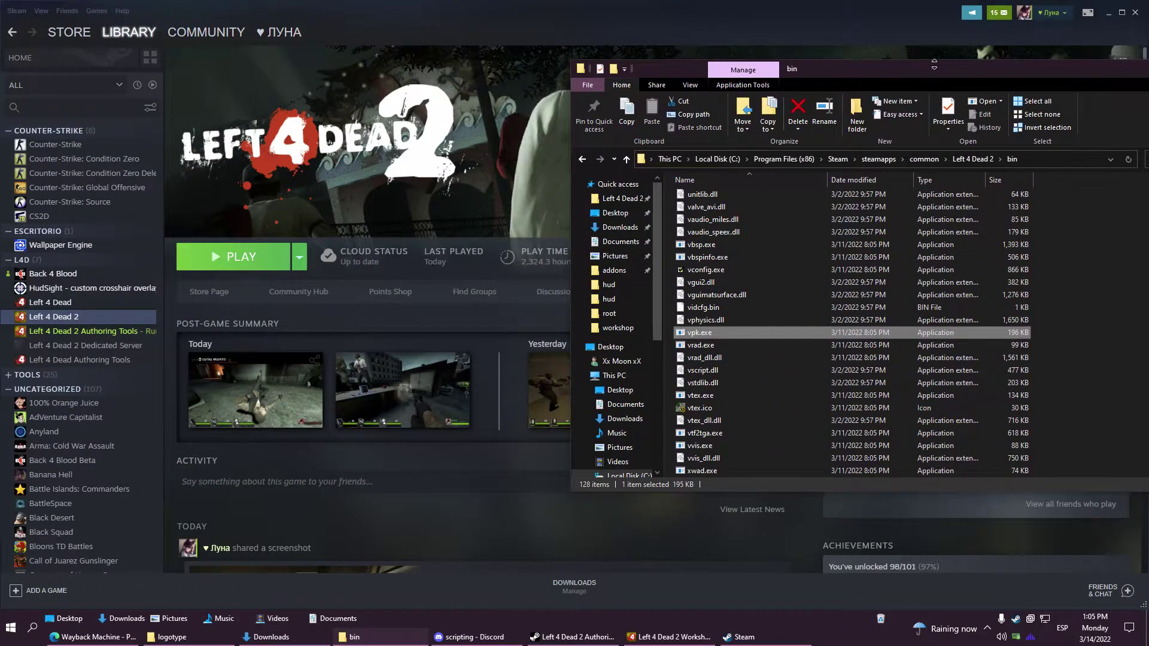
pyautogui.click(1108, 12)
pyautogui.moveTo(679, 72); pyautogui.dragTo(593, 108)
pyautogui.moveTo(126, 140); pyautogui.dragTo(692, 371)
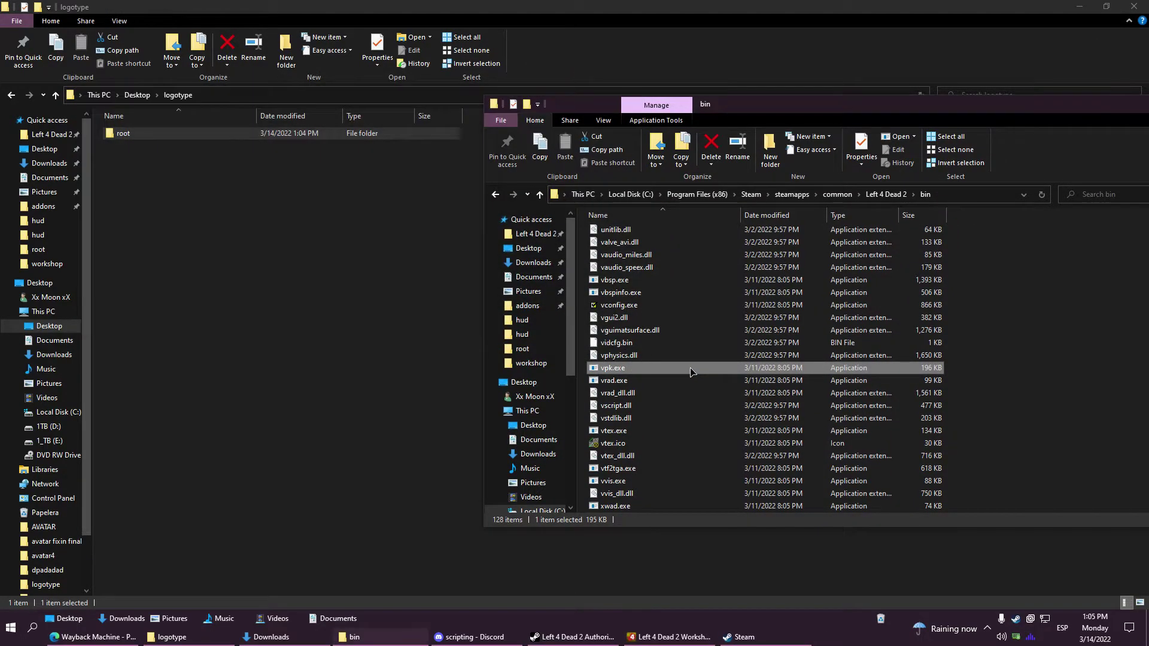
# Rename root.vpk in the logotype folder to Moon's logo.vpk.
pyautogui.click(139, 150)
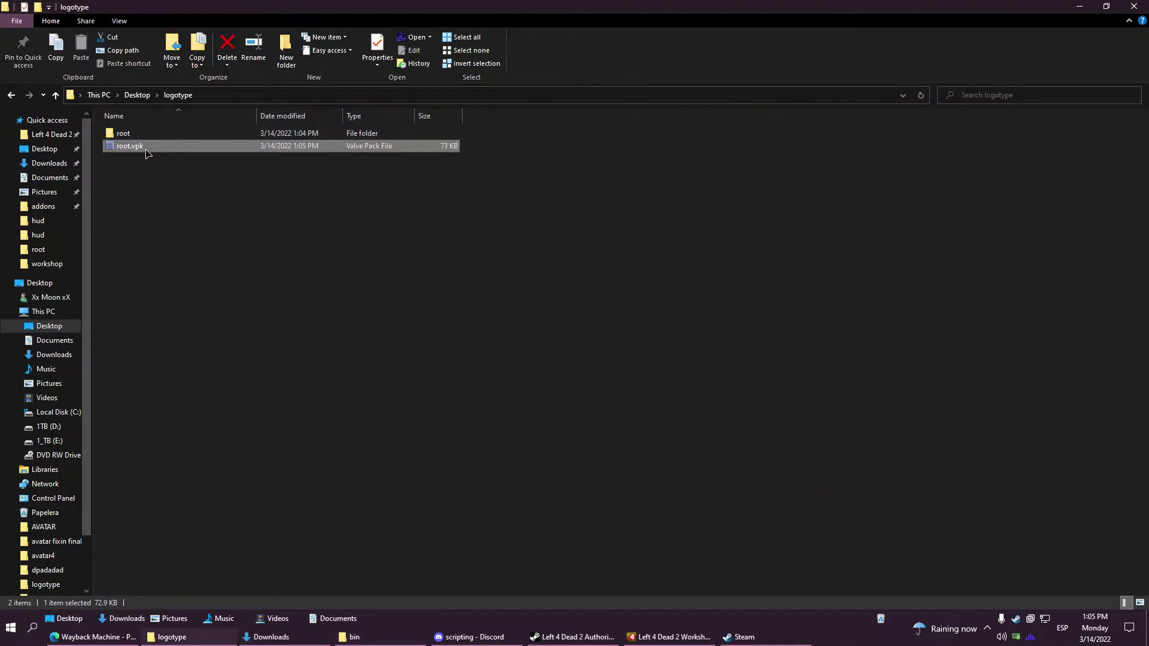
pyautogui.rightClick(146, 152)
pyautogui.click(209, 386)
pyautogui.press('BackSpace')
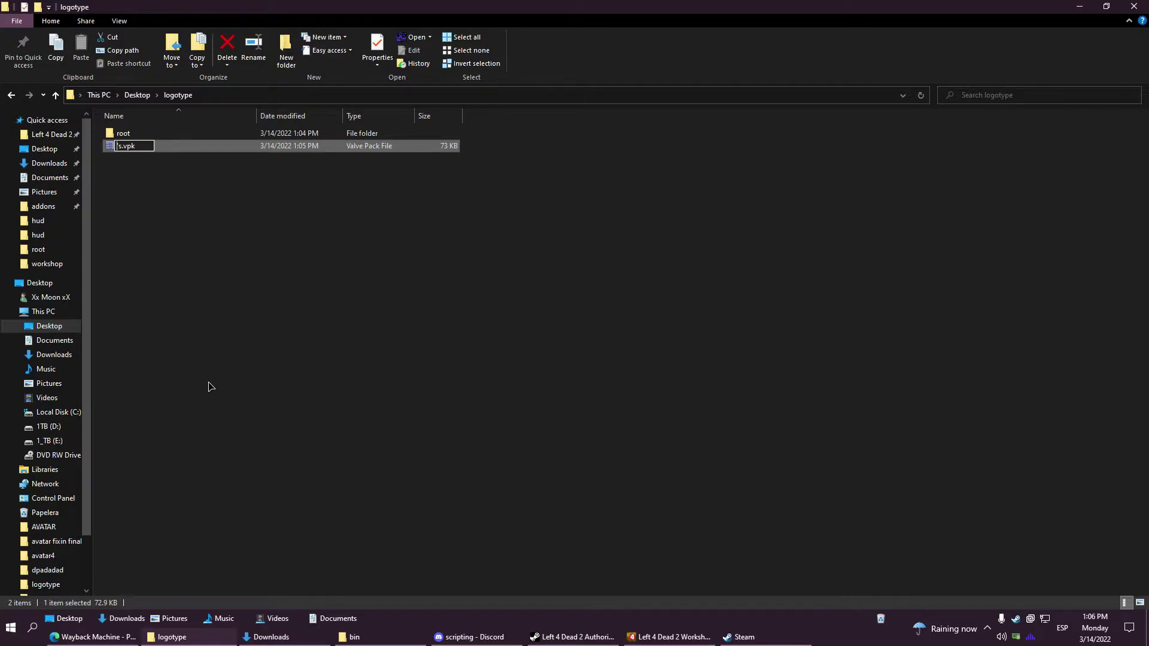
pyautogui.write('oon')
pyautogui.press('Return')
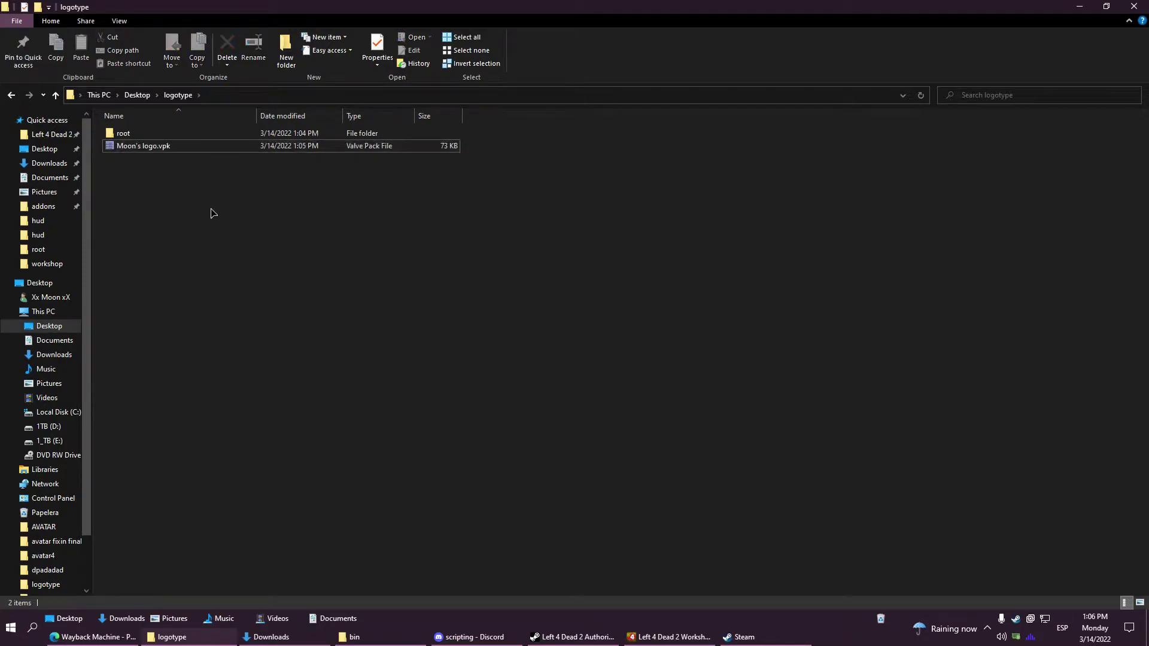
# Copy Moon's logo.vpk from the logotype folder and go from the bin folder to its parent Left 4 Dead 2 folder, with the window maximized.
pyautogui.rightClick(134, 152)
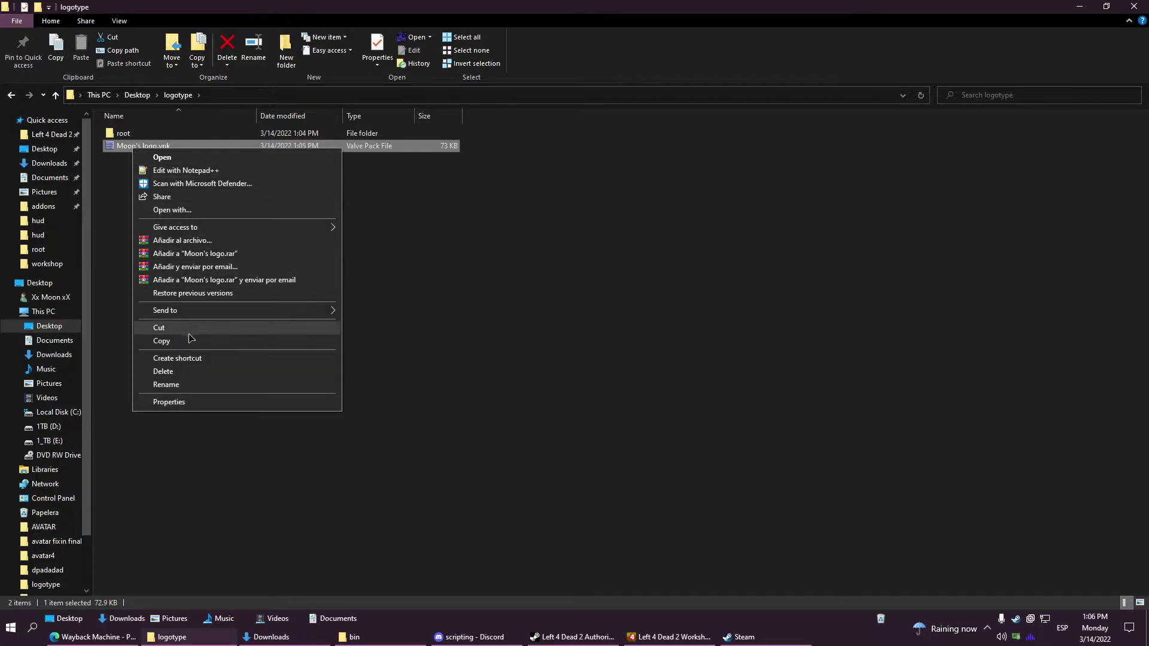
pyautogui.click(174, 340)
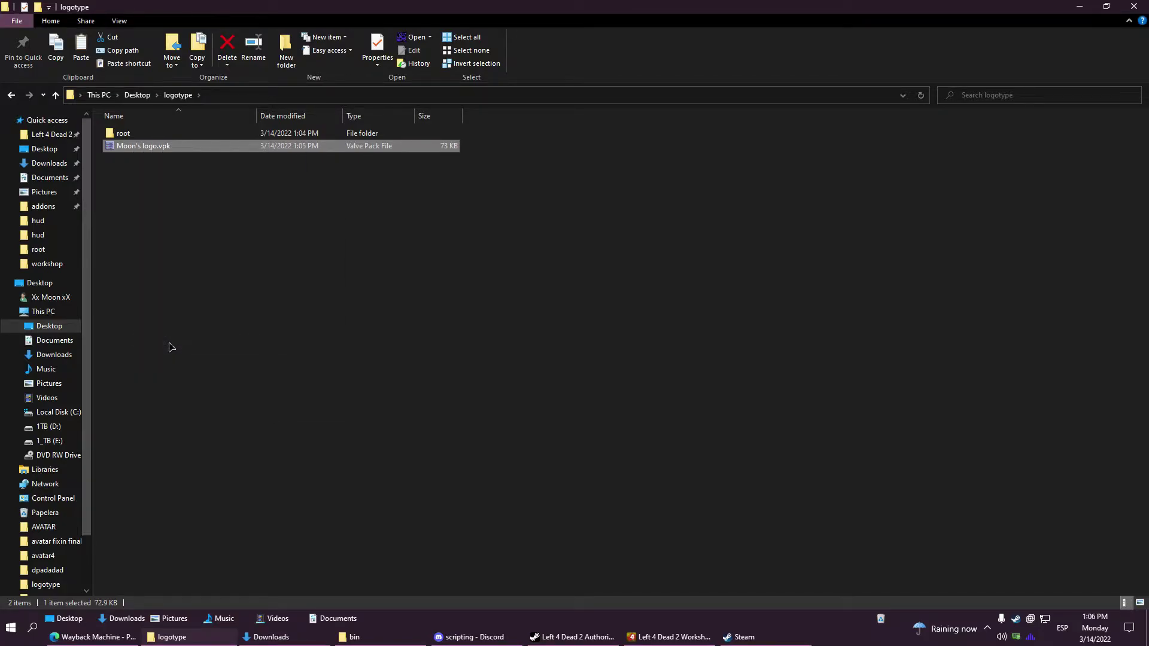
pyautogui.click(369, 636)
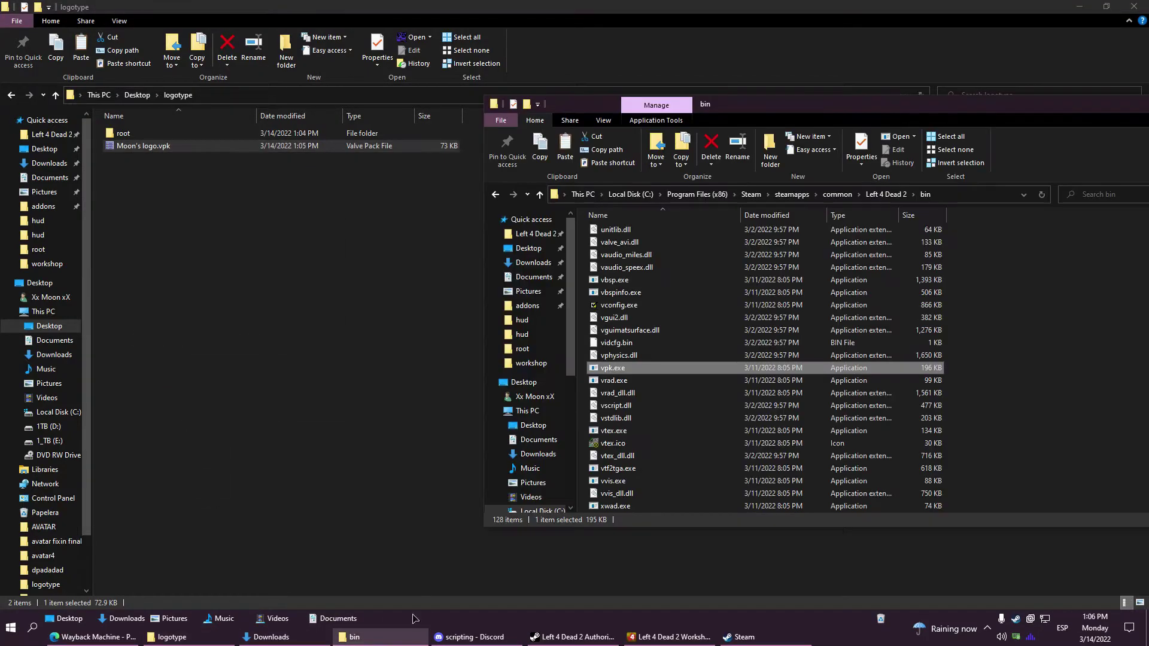
pyautogui.moveTo(824, 112); pyautogui.dragTo(522, 91)
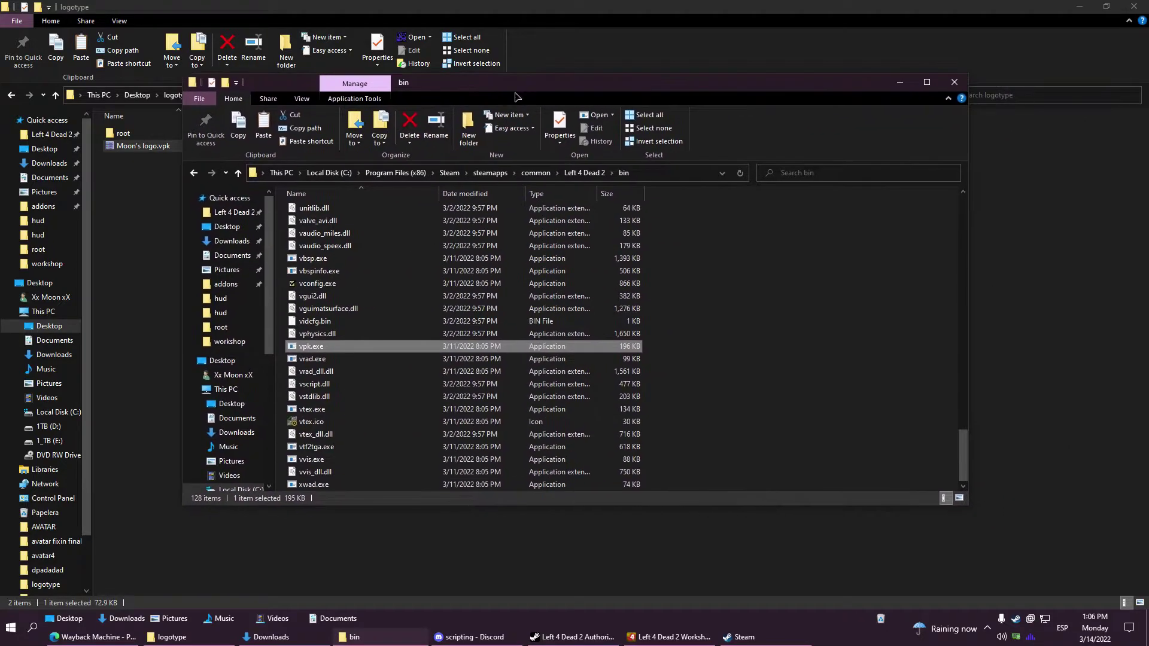
pyautogui.click(585, 173)
pyautogui.click(926, 82)
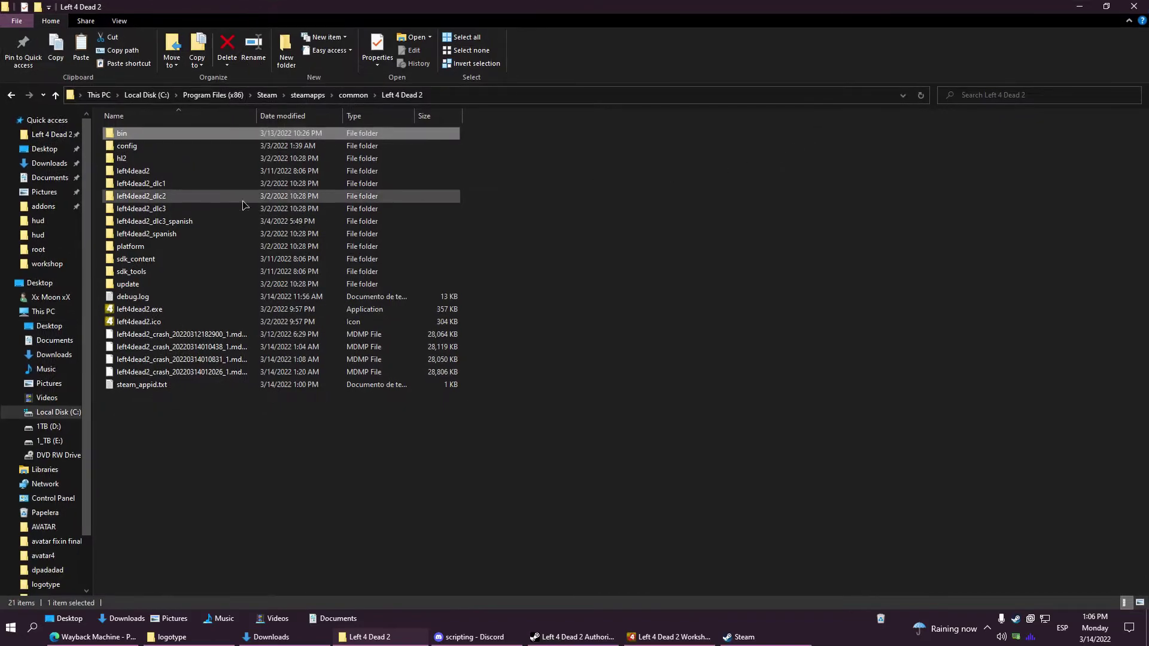
# Paste Moon's logo.vpk into the left4dead2\addons folder of the Left 4 Dead 2 installation.
pyautogui.click(134, 174)
pyautogui.doubleClick(134, 174)
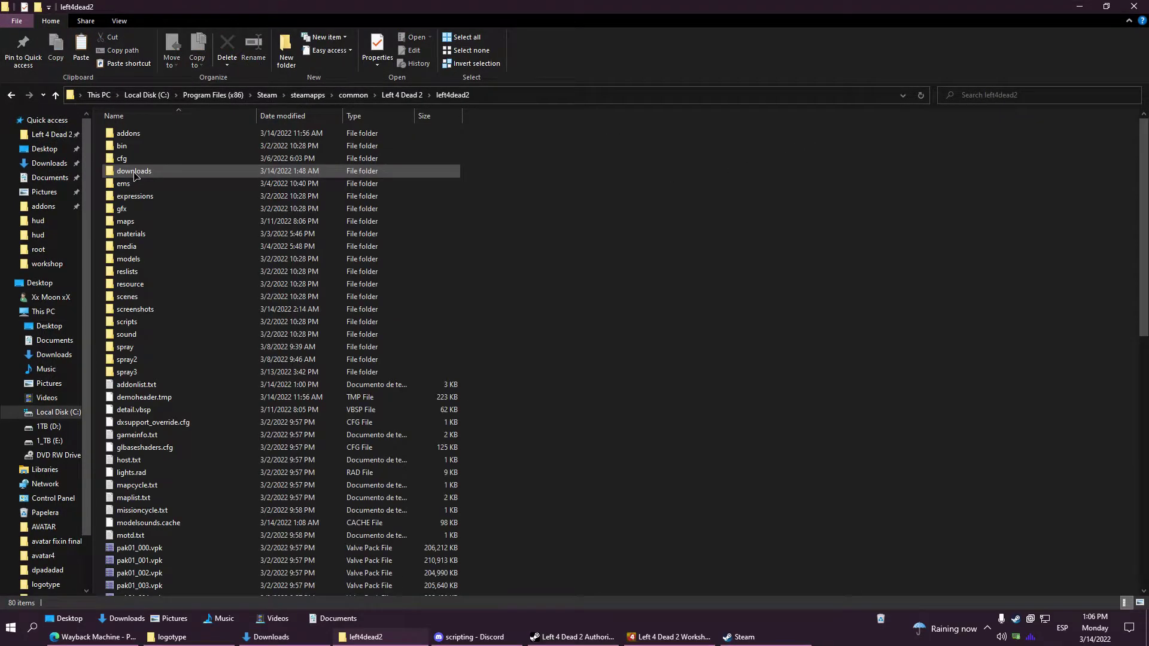
pyautogui.doubleClick(134, 135)
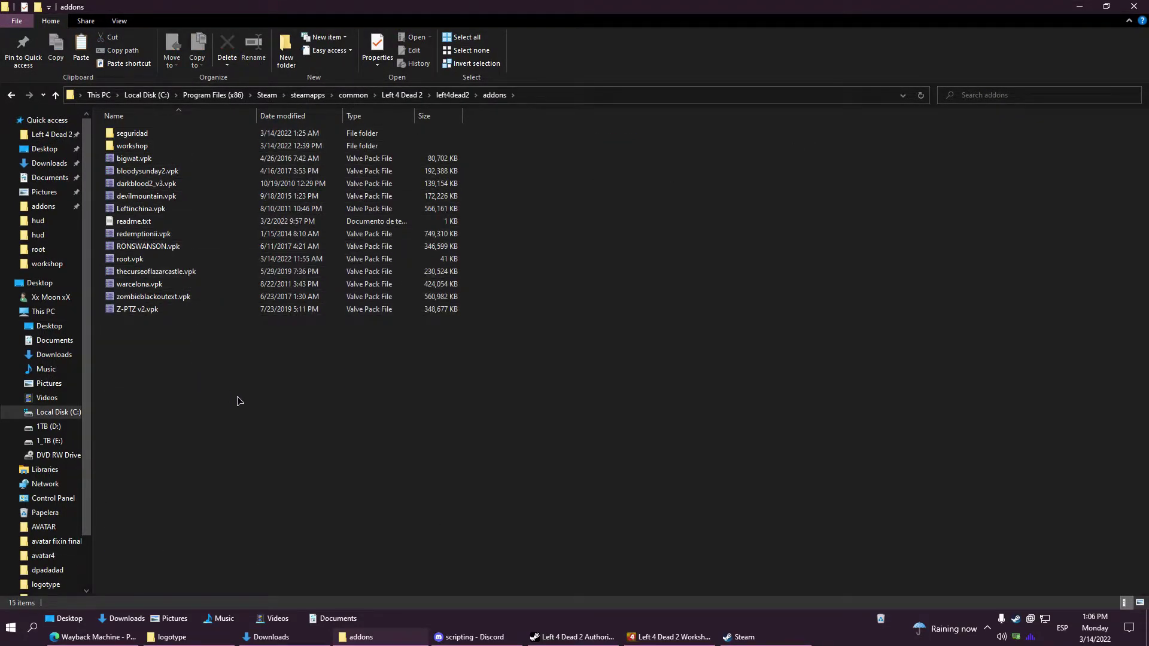
pyautogui.rightClick(258, 406)
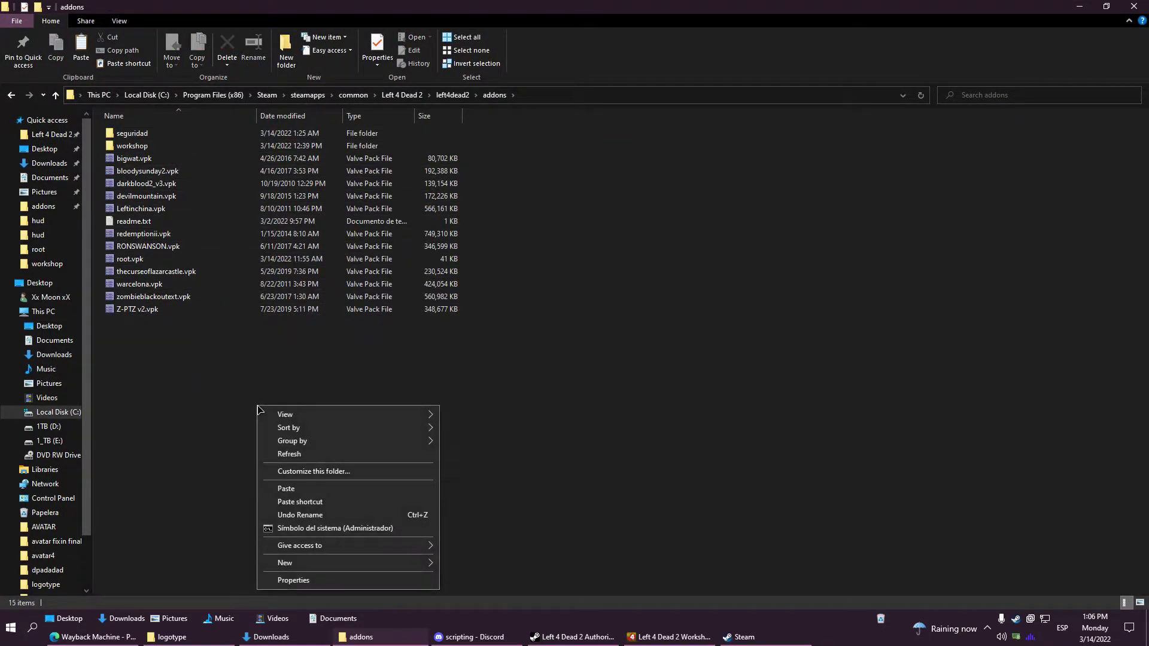
pyautogui.click(298, 489)
pyautogui.moveTo(141, 225); pyautogui.dragTo(272, 227)
pyautogui.click(608, 231)
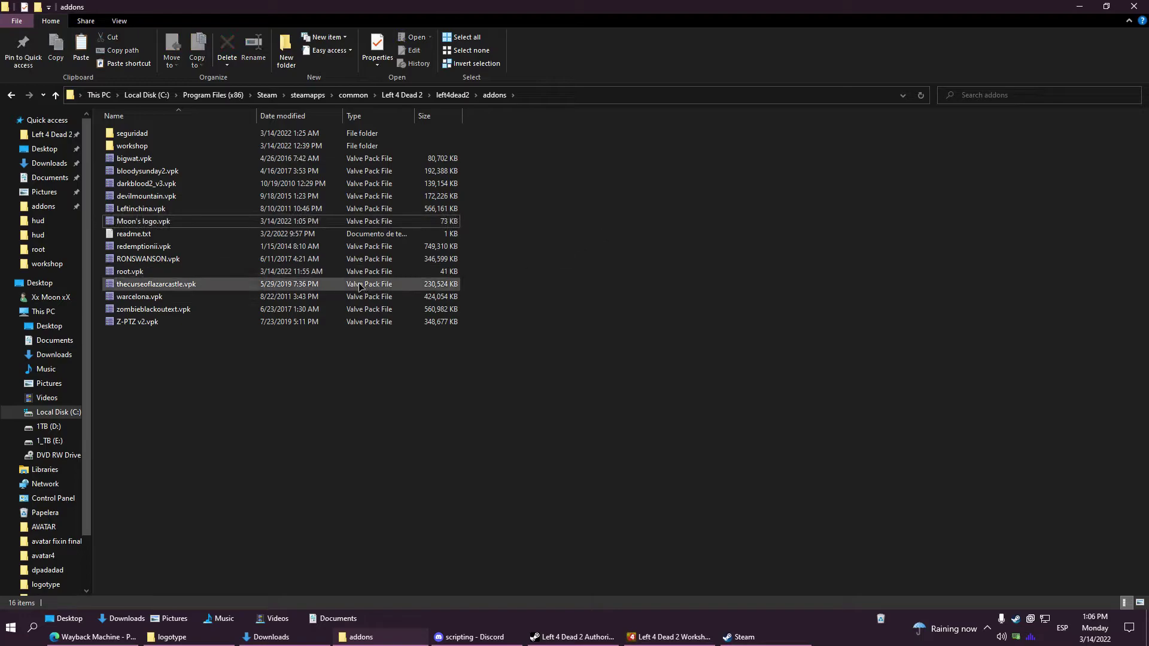
# Launch Left 4 Dead 2 from the Steam library and open its add-ons list, dismissing the conflict warning.
pyautogui.click(1017, 622)
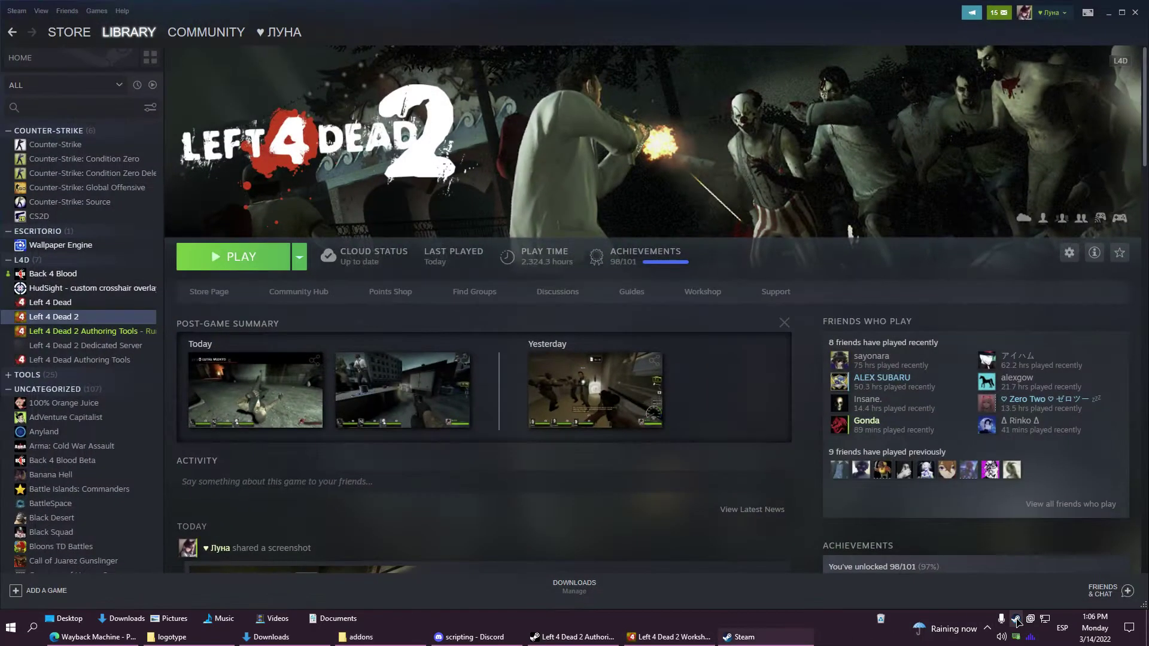
pyautogui.click(241, 257)
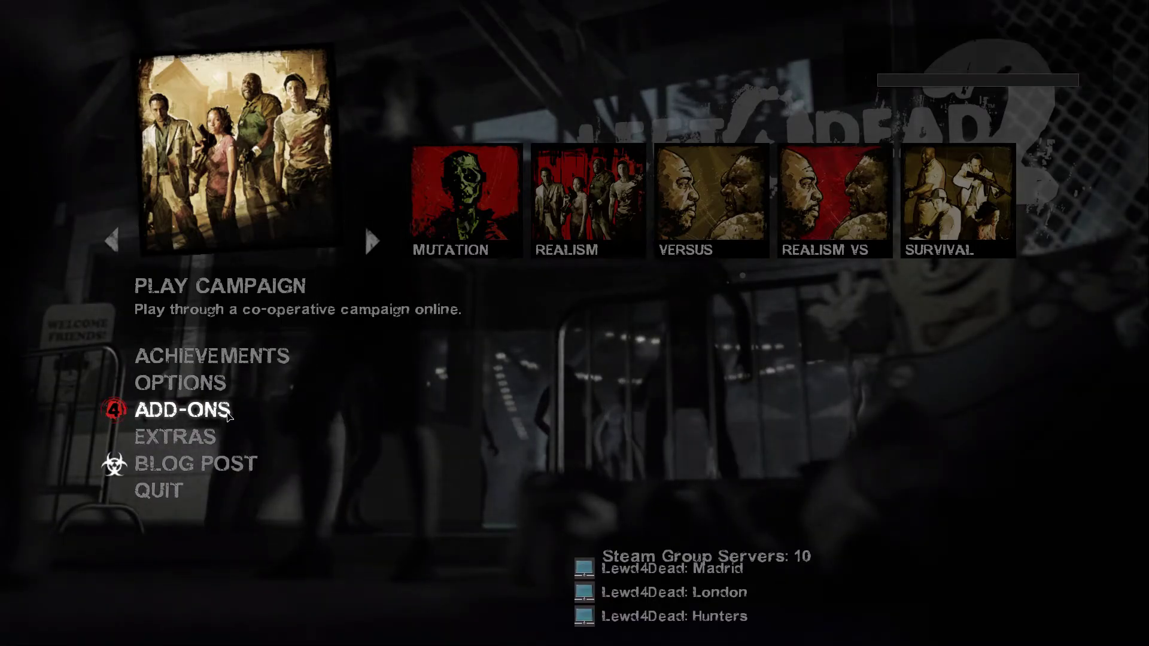
pyautogui.click(213, 411)
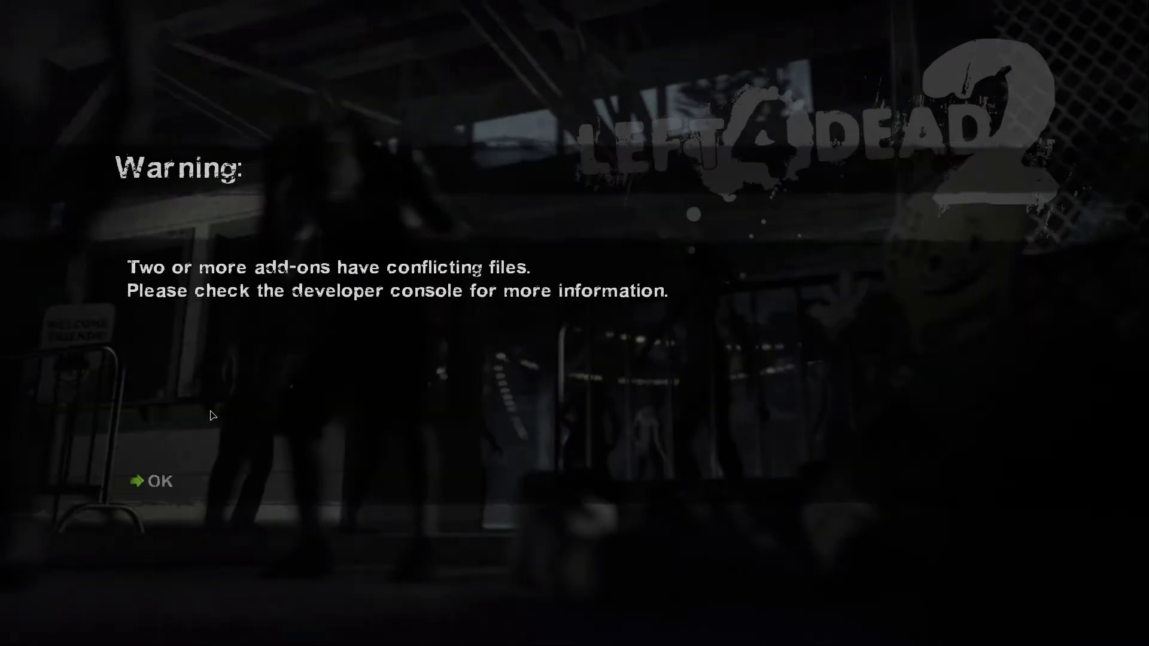
pyautogui.click(157, 482)
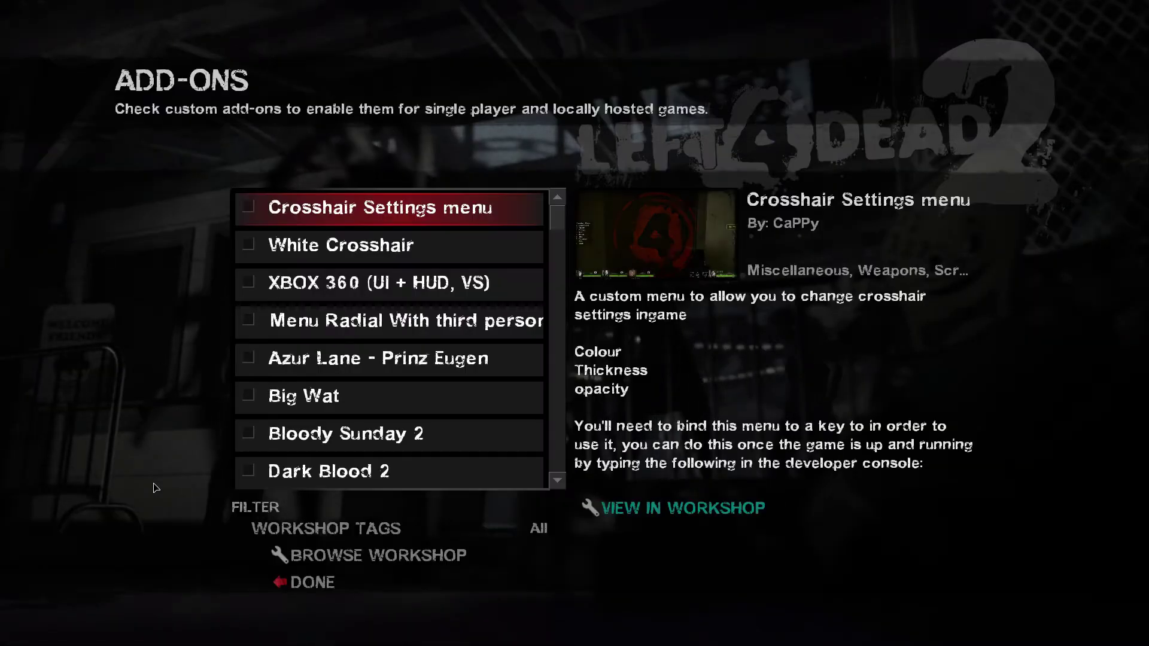
# Find the Logo on your health bar add-on, view its Workshop page, and return to the game's add-ons list.
pyautogui.moveTo(560, 219); pyautogui.dragTo(568, 468)
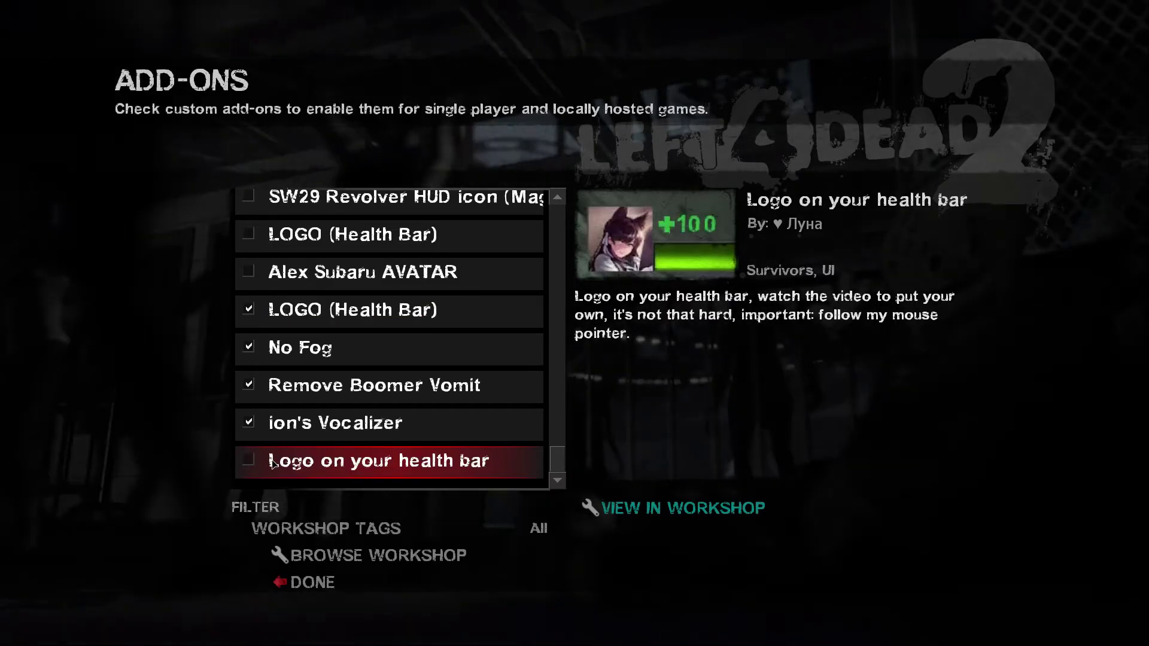
pyautogui.click(668, 512)
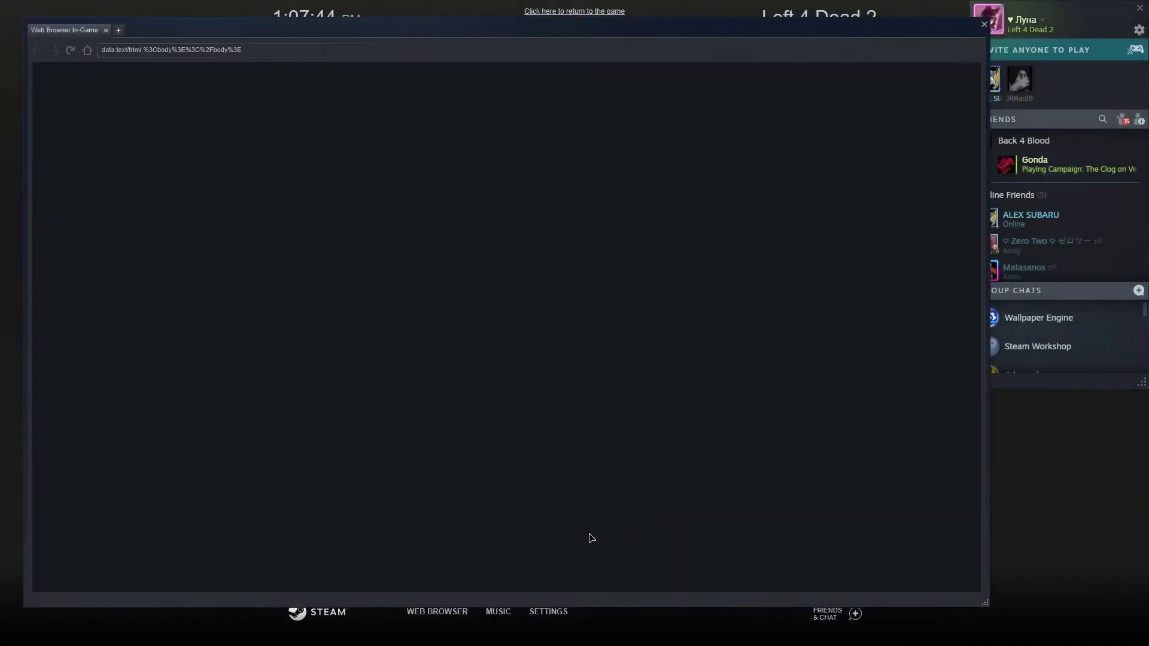
pyautogui.scroll(-5, 970, 260)
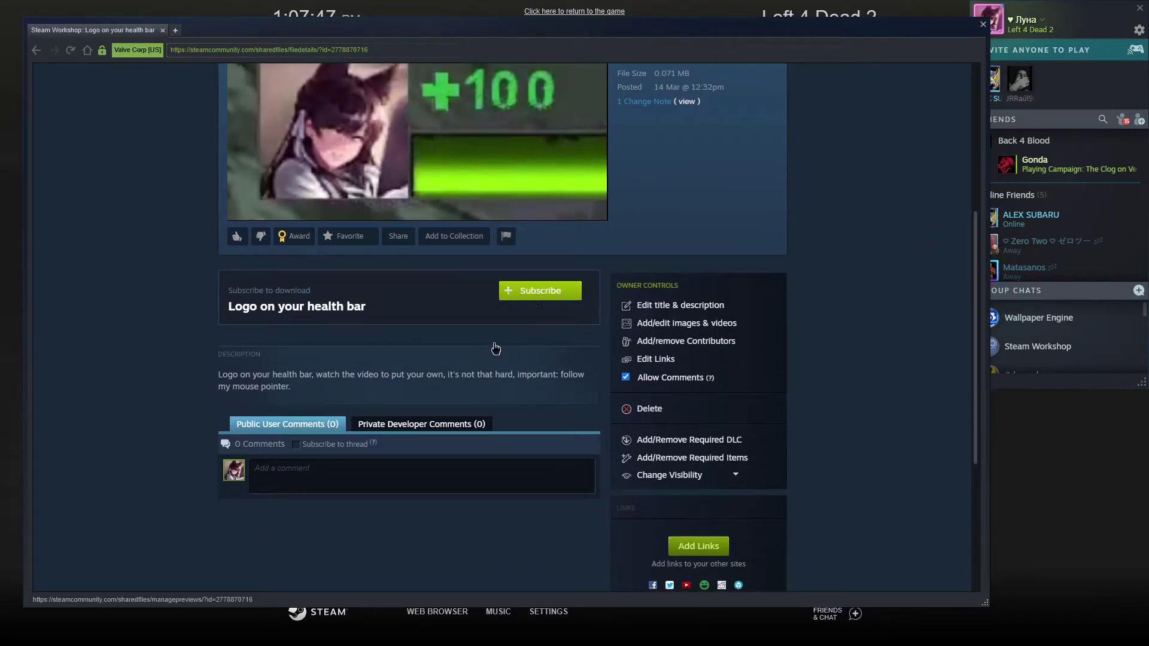
pyautogui.click(983, 24)
pyautogui.click(585, 18)
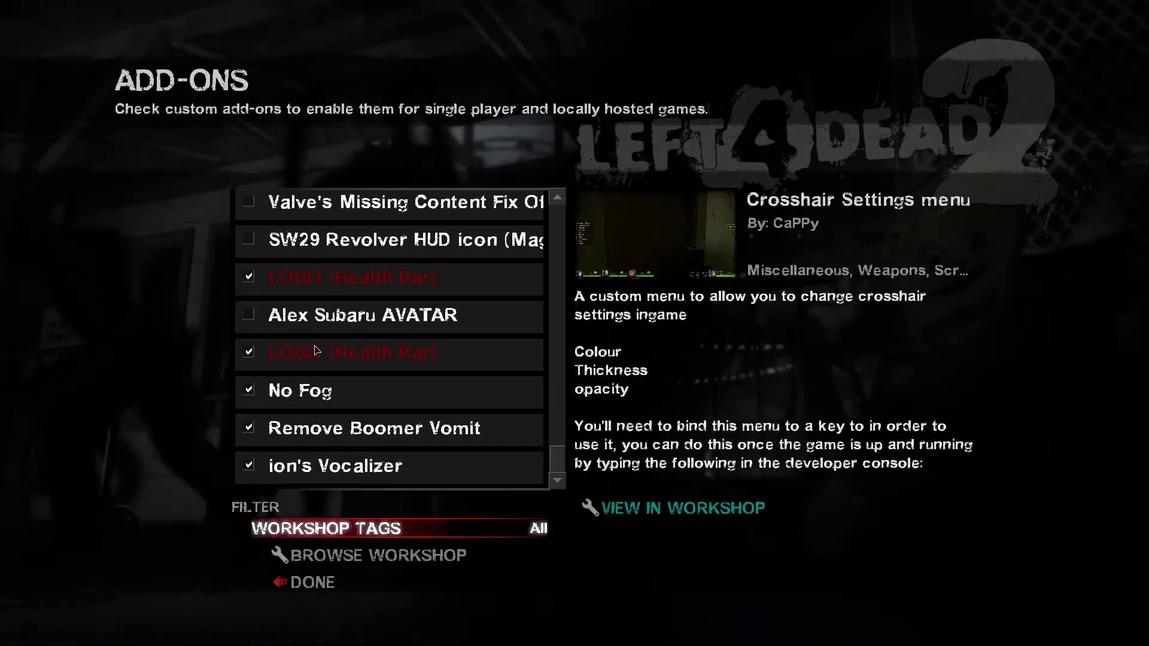
# Disable the first of the two conflicting LOGO (Health Bar) add-ons, leaving the second one enabled.
pyautogui.click(249, 277)
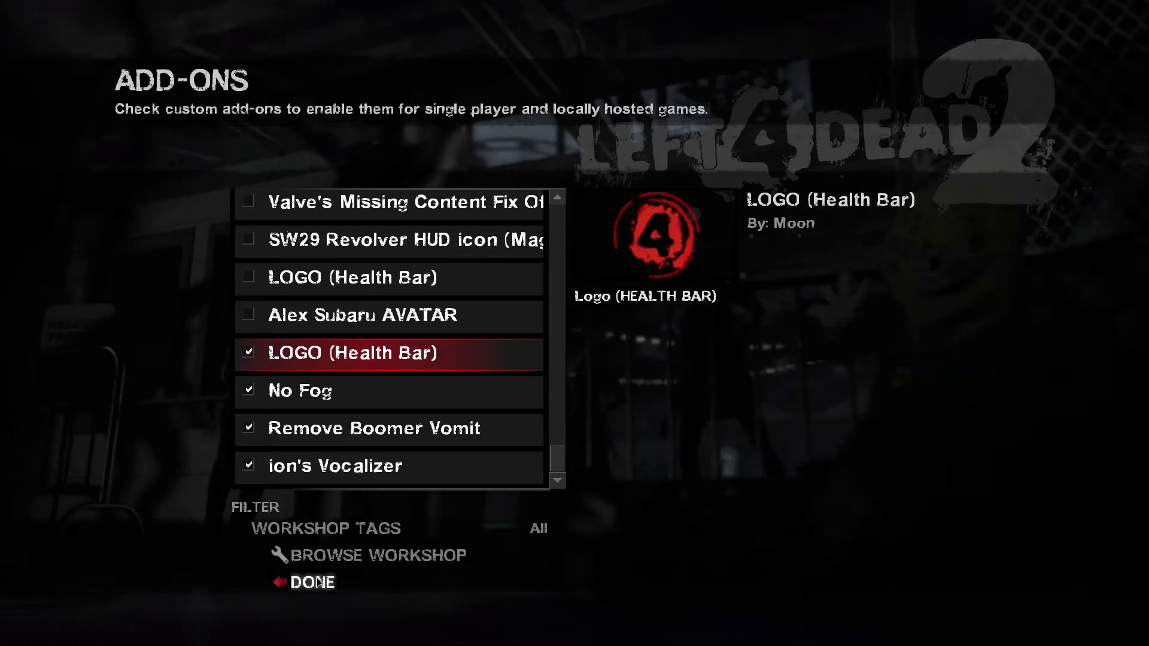